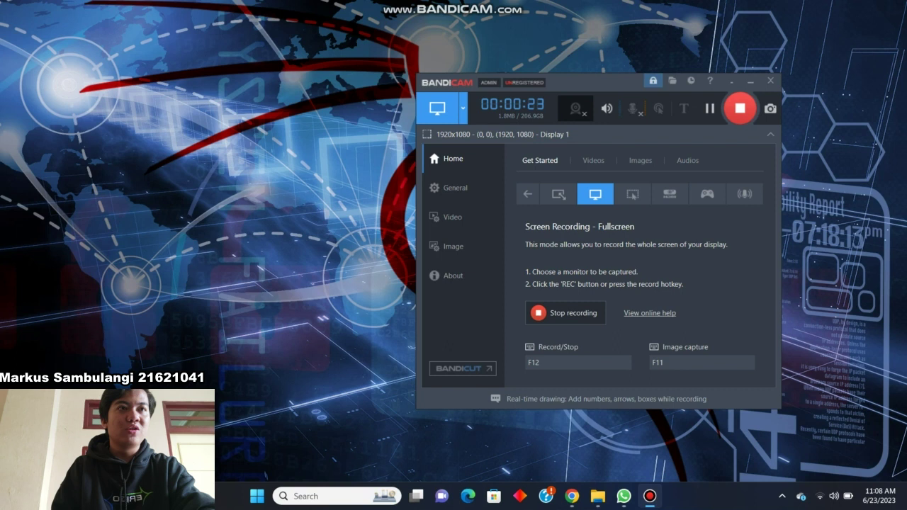
Bring the VirtualBox 7.0.8 Downloads page to the front in Chrome while Bandicam keeps recording
{"action": "left_click", "coordinate": [572, 496]}
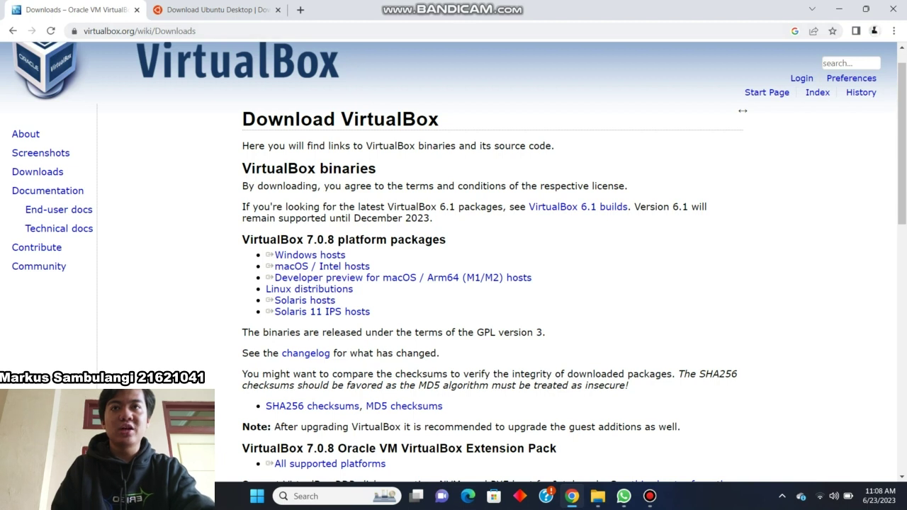
Switch to the Ubuntu 22.04.2 desktop download page, then open Downloads holding the ISO and VirtualBox installer
{"action": "double_click", "coordinate": [282, 244]}
{"action": "triple_click", "coordinate": [283, 250]}
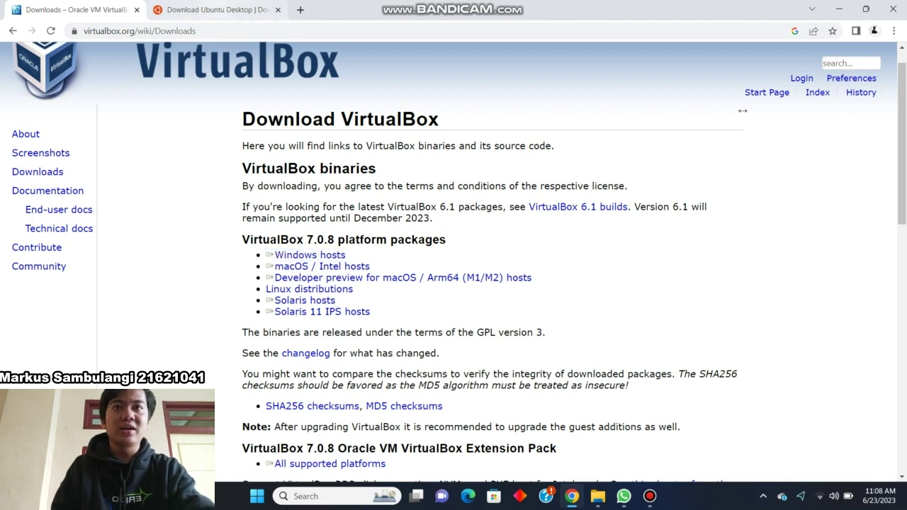
{"action": "left_click", "coordinate": [212, 10]}
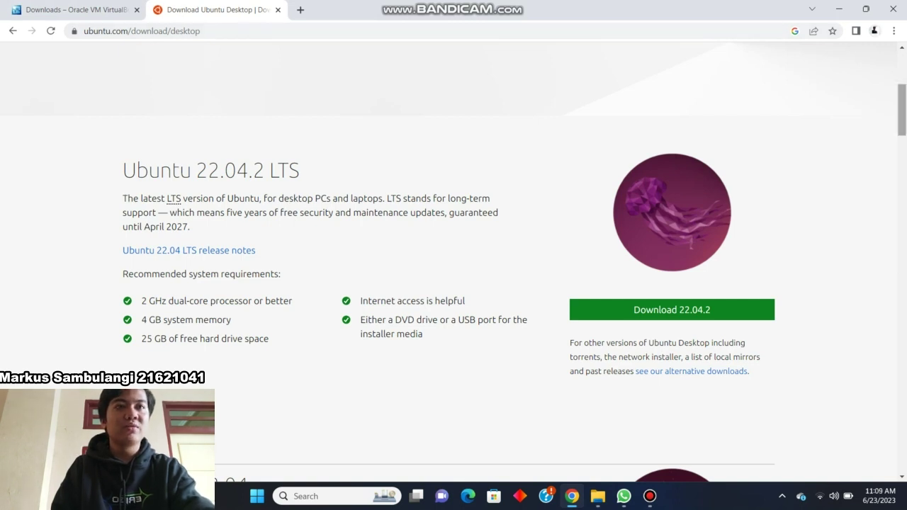
{"action": "scroll", "coordinate": [453, 255], "scroll_direction": "down", "scroll_amount": 5}
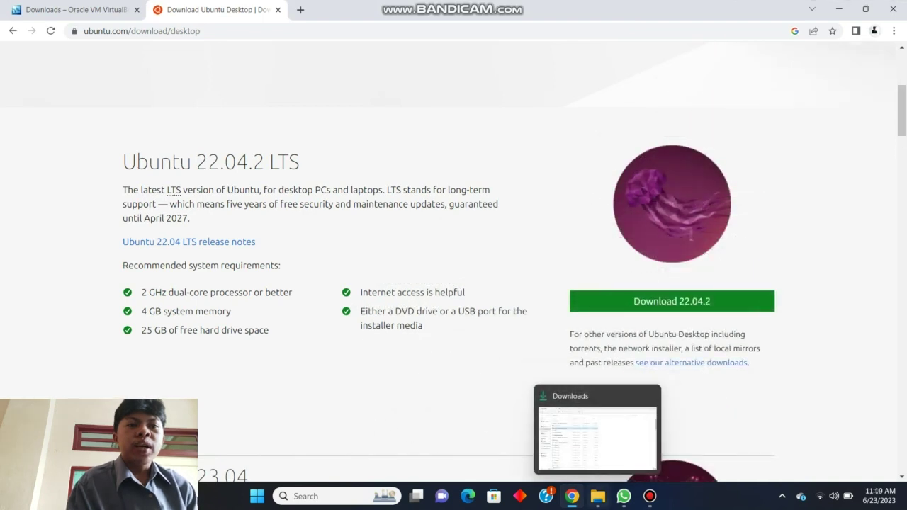
{"action": "left_click", "coordinate": [597, 429]}
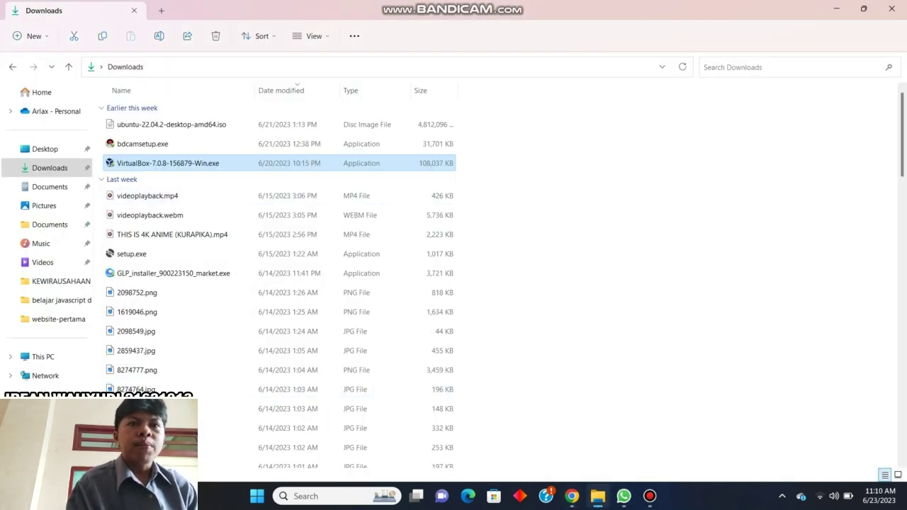
Run VirtualBox-7.0.8 setup as administrator with default features, accepting the network and Python warnings
{"action": "right_click", "coordinate": [343, 163]}
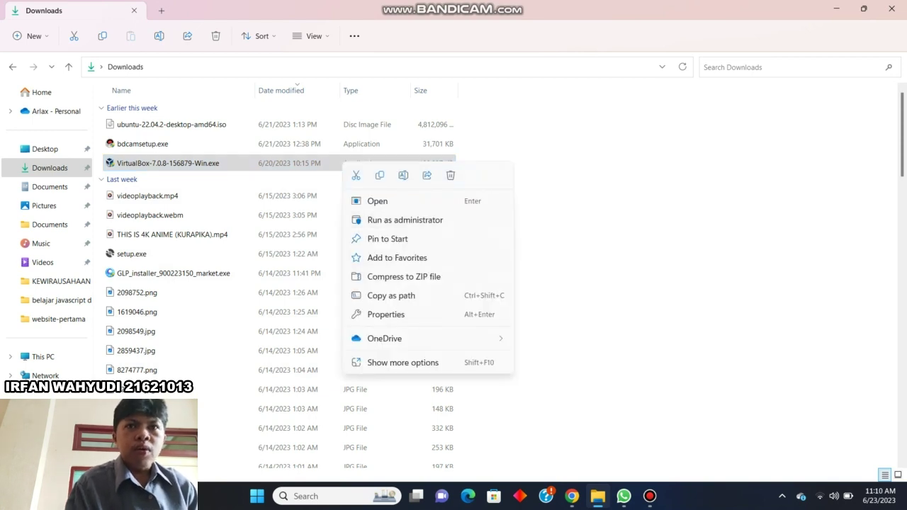
{"action": "left_click", "coordinate": [404, 219]}
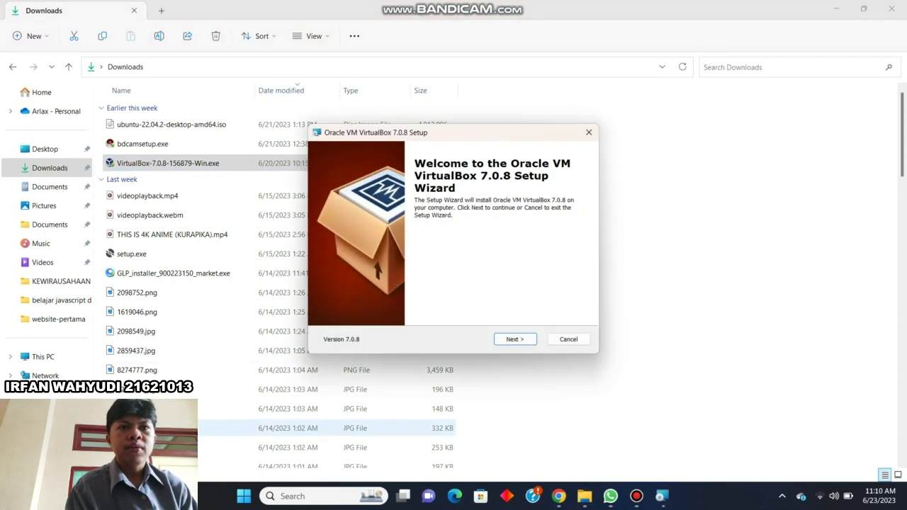
{"action": "left_click", "coordinate": [515, 338]}
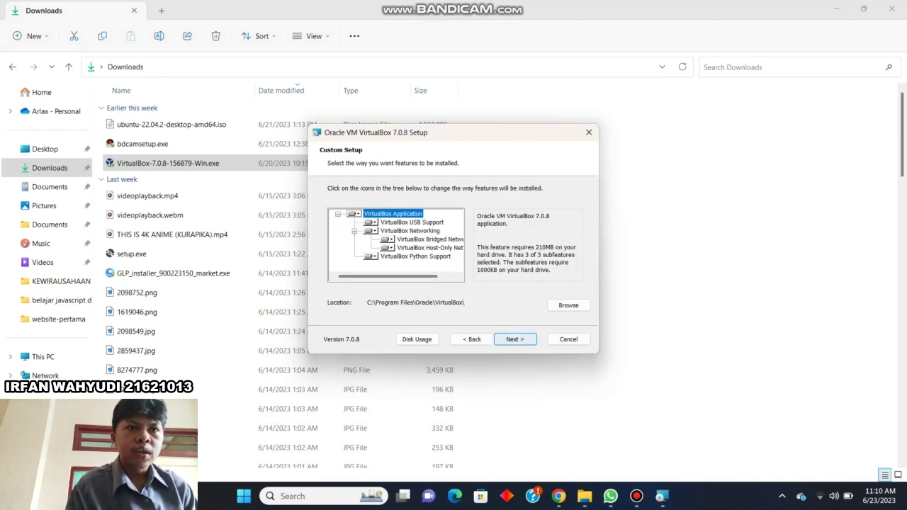
{"action": "left_click", "coordinate": [515, 339]}
{"action": "key", "text": "Return"}
{"action": "key", "text": "Return"}
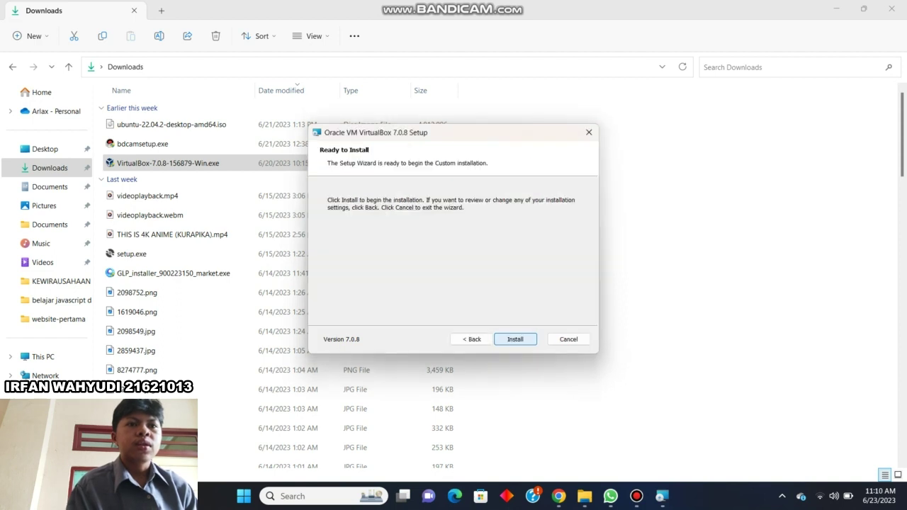
{"action": "key", "text": "Return"}
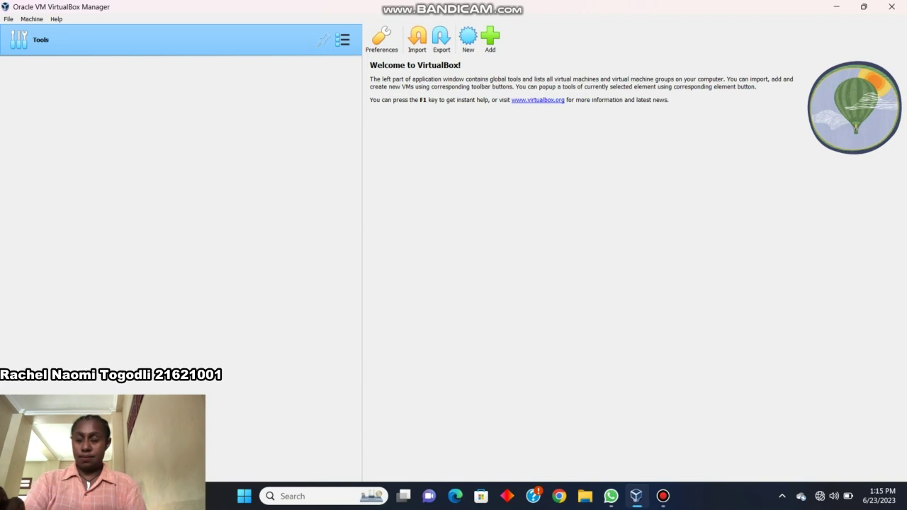
Create a new VM named ubuntu with type Linux and version Ubuntu (64-bit)
{"action": "left_click", "coordinate": [468, 38]}
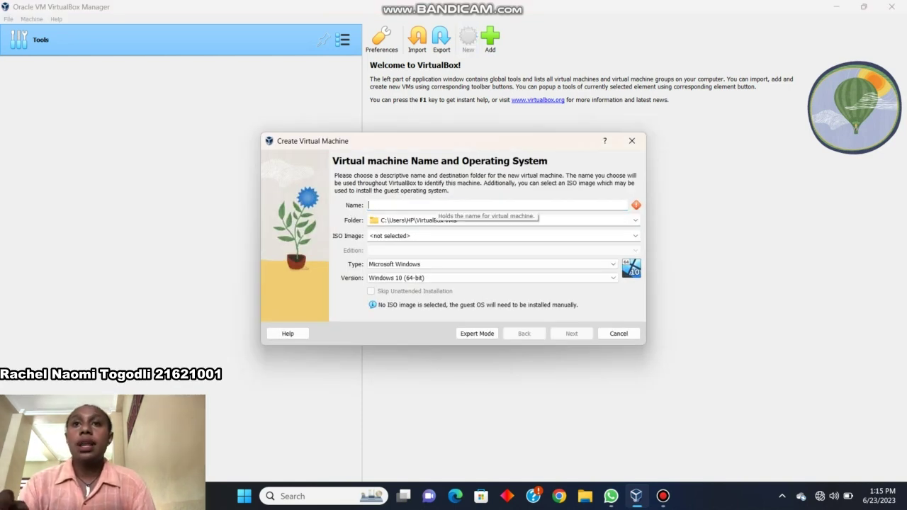
{"action": "type", "text": "ub"}
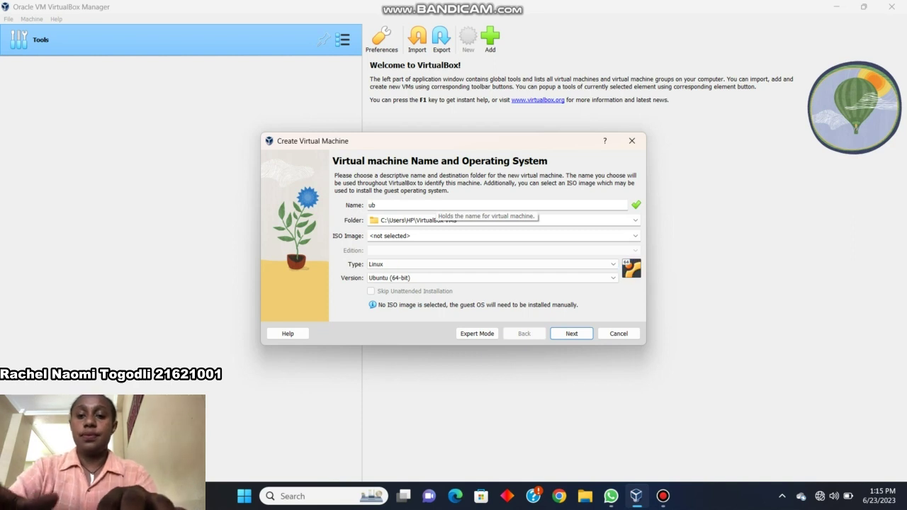
{"action": "type", "text": "untu"}
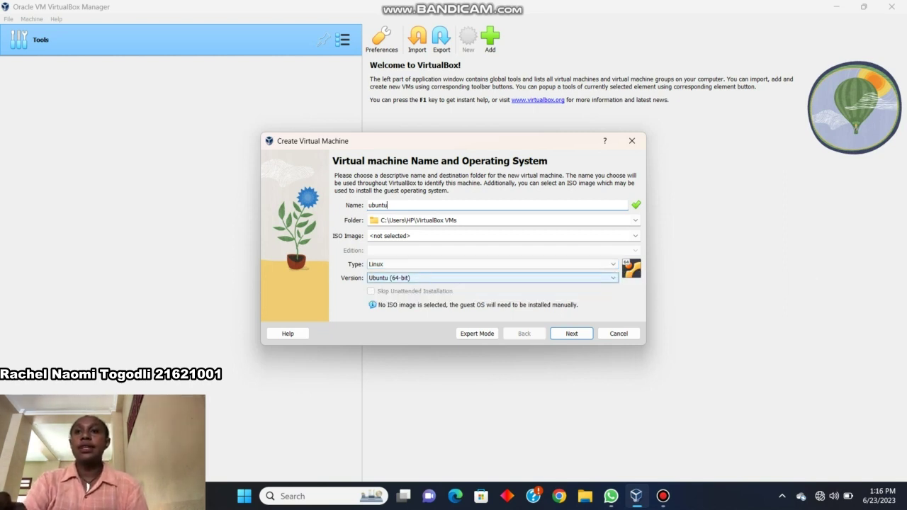
{"action": "left_click", "coordinate": [489, 278]}
{"action": "left_click", "coordinate": [389, 354]}
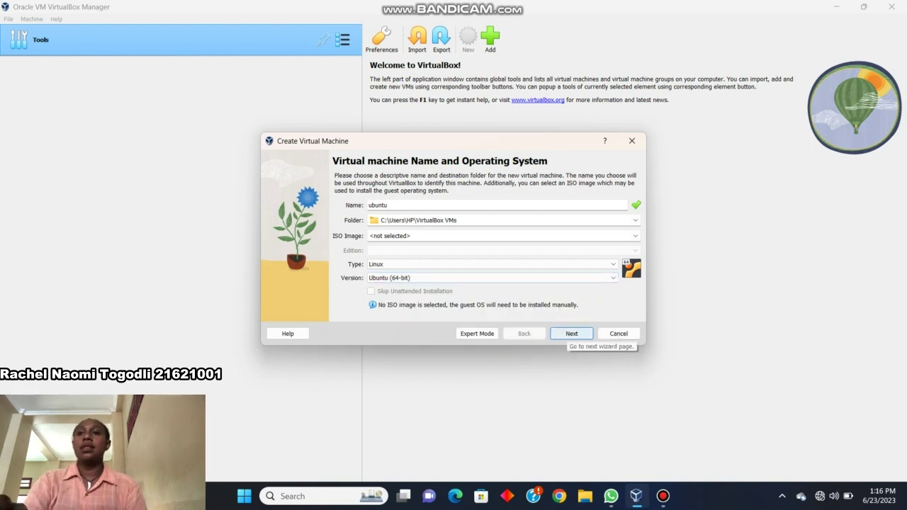
{"action": "left_click", "coordinate": [571, 333]}
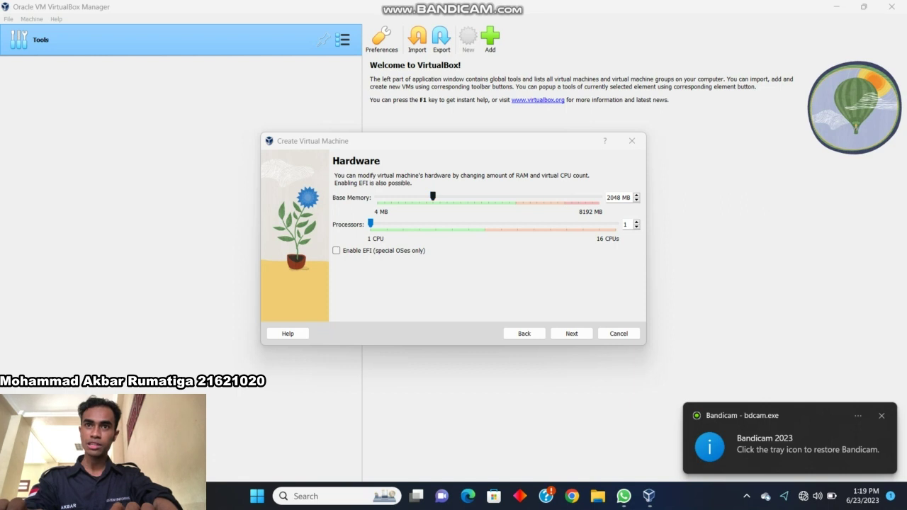
Give the ubuntu VM 4980 MB of base memory and 8 processors
{"action": "left_click_drag", "start_coordinate": [433, 196], "coordinate": [512, 196]}
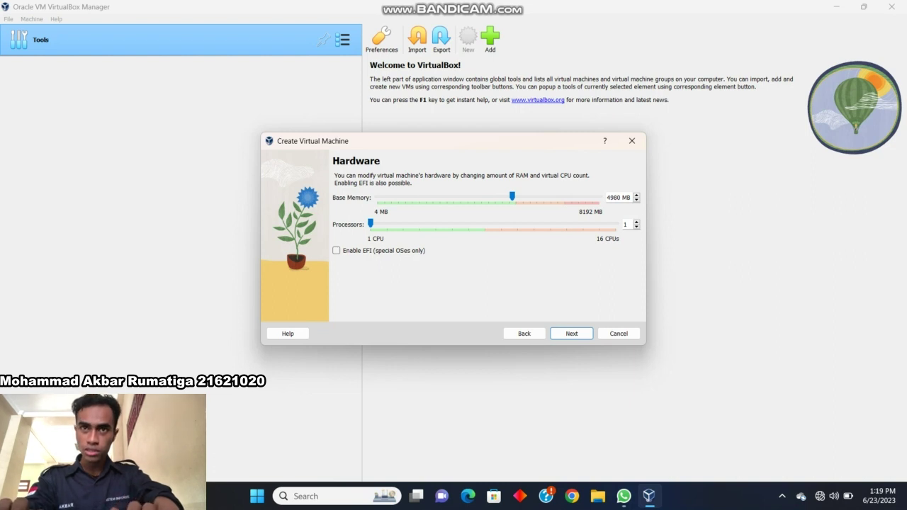
{"action": "left_click_drag", "start_coordinate": [369, 223], "coordinate": [485, 224]}
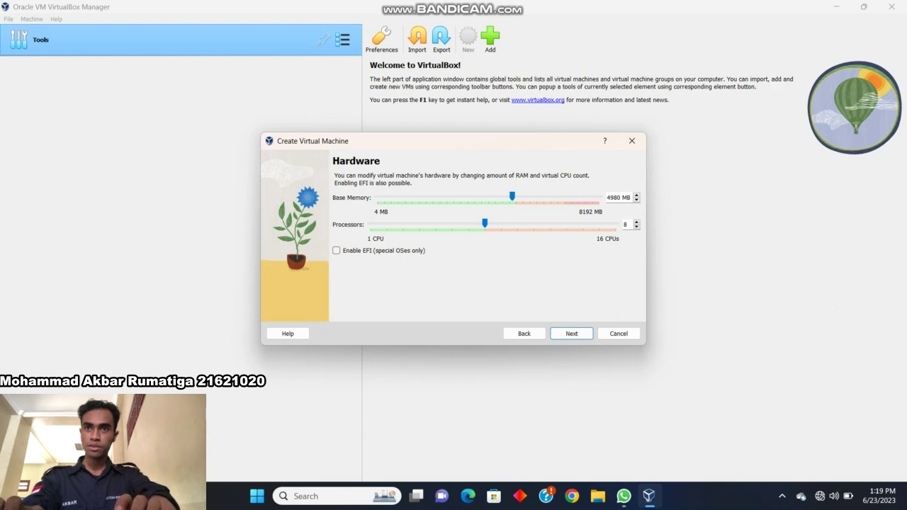
{"action": "left_click", "coordinate": [583, 334]}
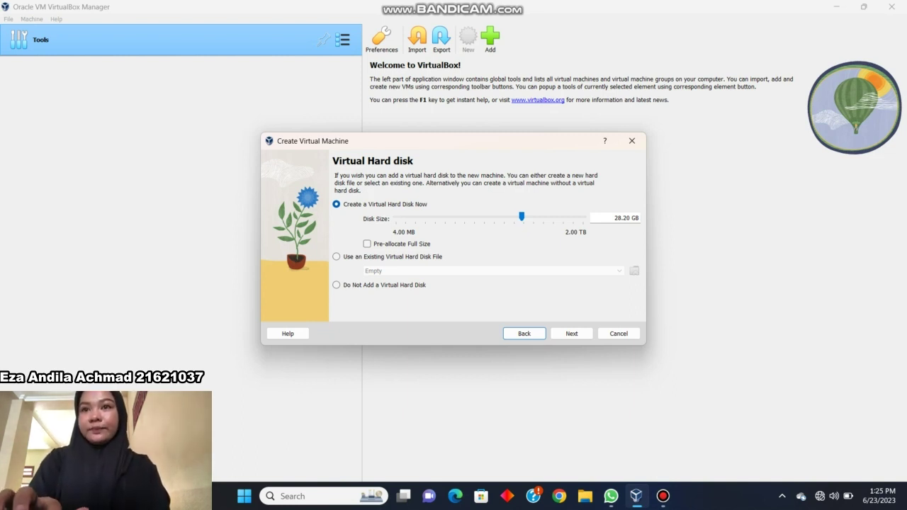
Keep a new 28.20 GB virtual hard disk and finish creating the ubuntu VM
{"action": "left_click_drag", "start_coordinate": [521, 216], "coordinate": [522, 216]}
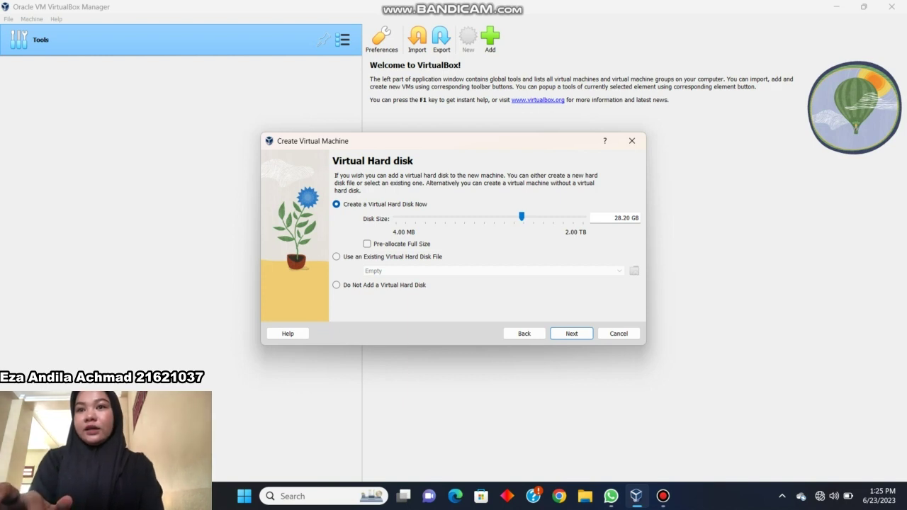
{"action": "left_click", "coordinate": [571, 333]}
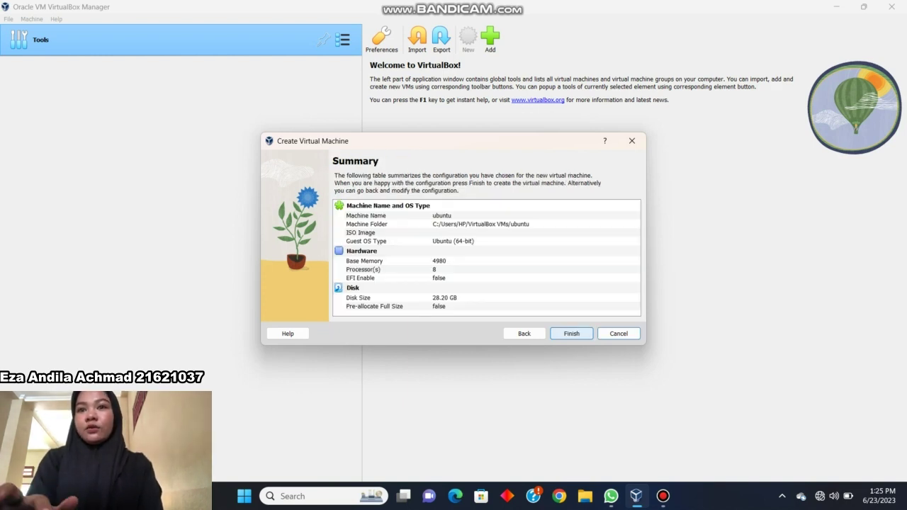
{"action": "left_click", "coordinate": [571, 333]}
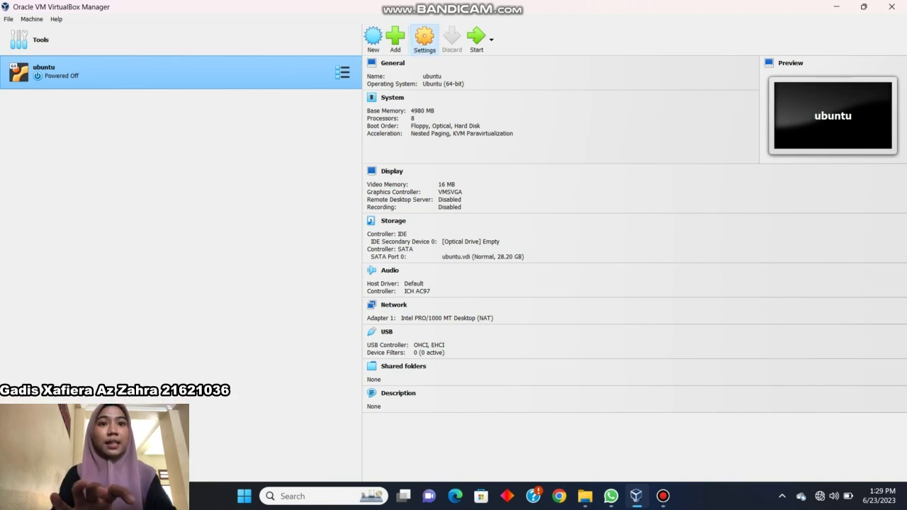
In the ubuntu VM's settings, review System options and raise video memory to 128 MB
{"action": "left_click", "coordinate": [425, 39]}
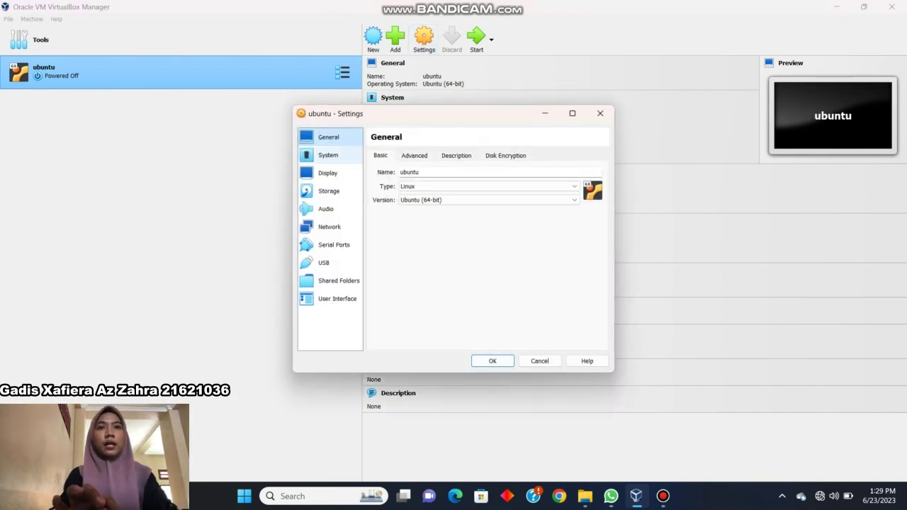
{"action": "left_click", "coordinate": [328, 155]}
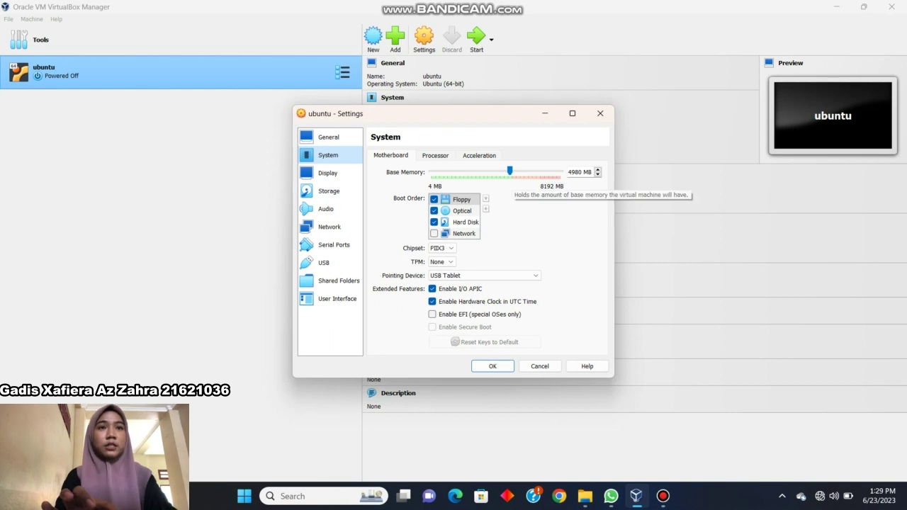
{"action": "left_click", "coordinate": [435, 155]}
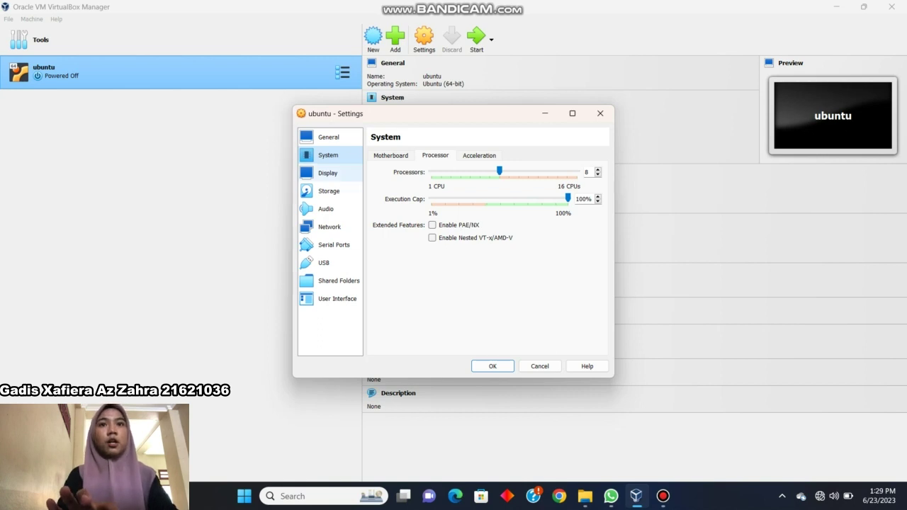
{"action": "left_click", "coordinate": [327, 173]}
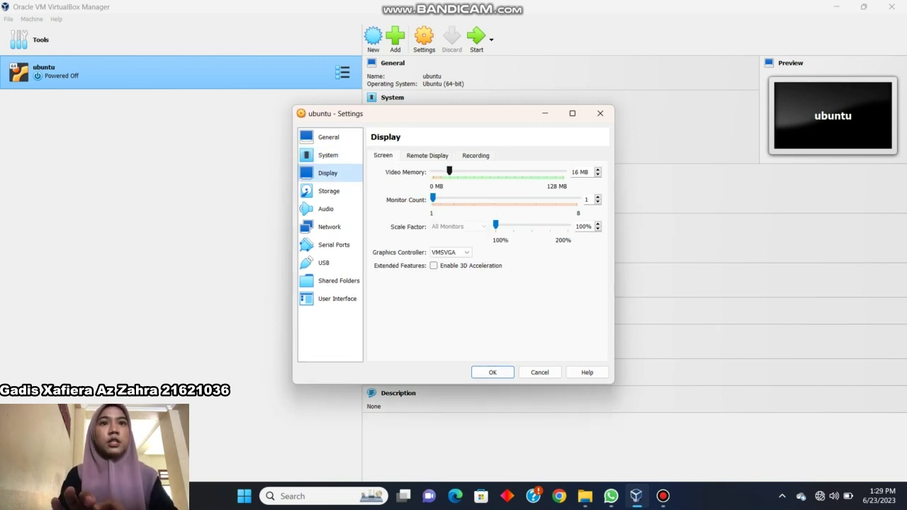
{"action": "left_click_drag", "start_coordinate": [449, 171], "coordinate": [564, 171]}
{"action": "key", "text": "ctrl+Tab"}
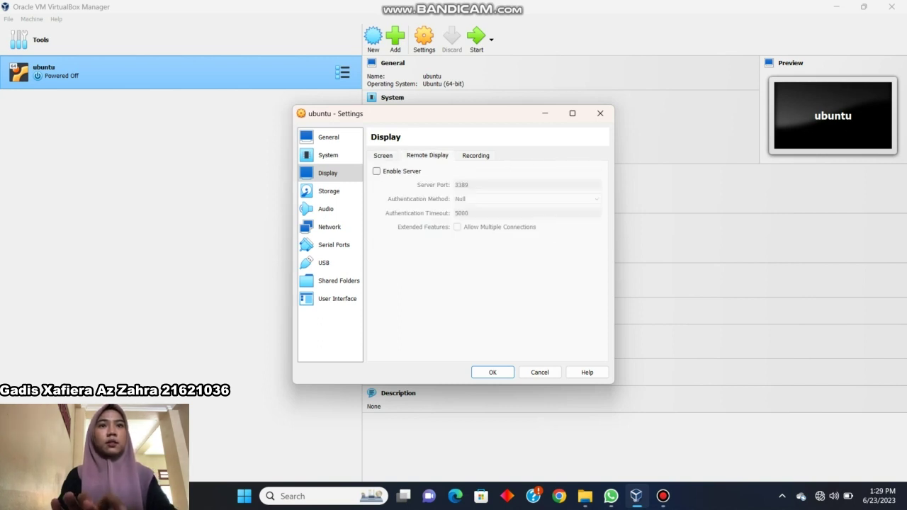
{"action": "key", "text": "ctrl+shift+Tab"}
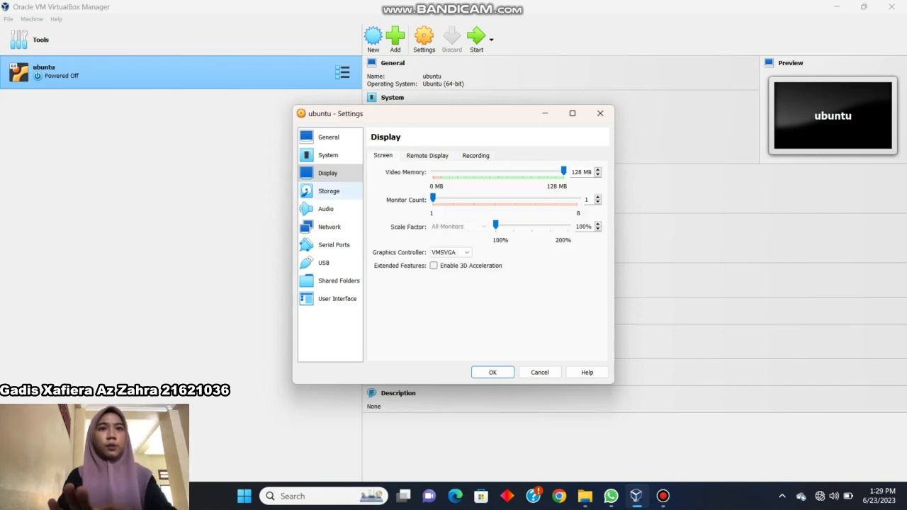
{"action": "left_click", "coordinate": [328, 190]}
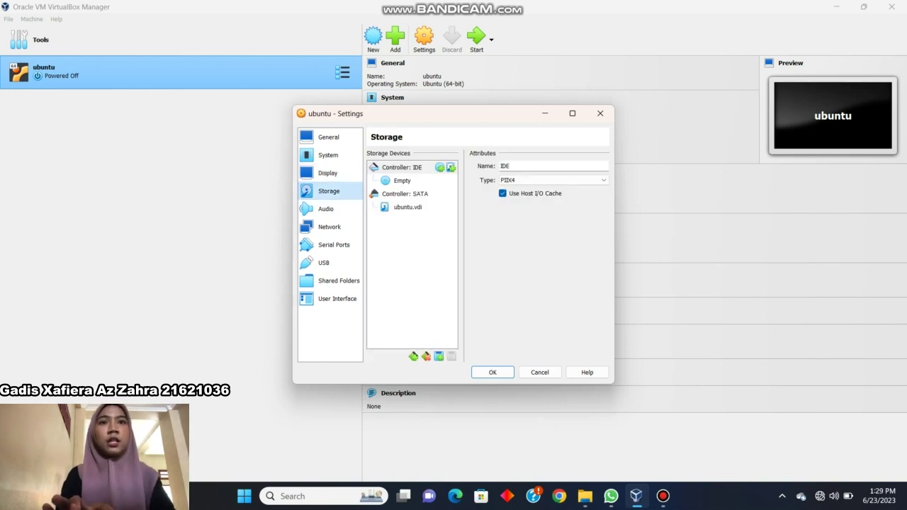
Mount ubuntu-22.04.2-desktop-amd64.iso from Downloads in the optical drive and save the settings
{"action": "left_click", "coordinate": [401, 181]}
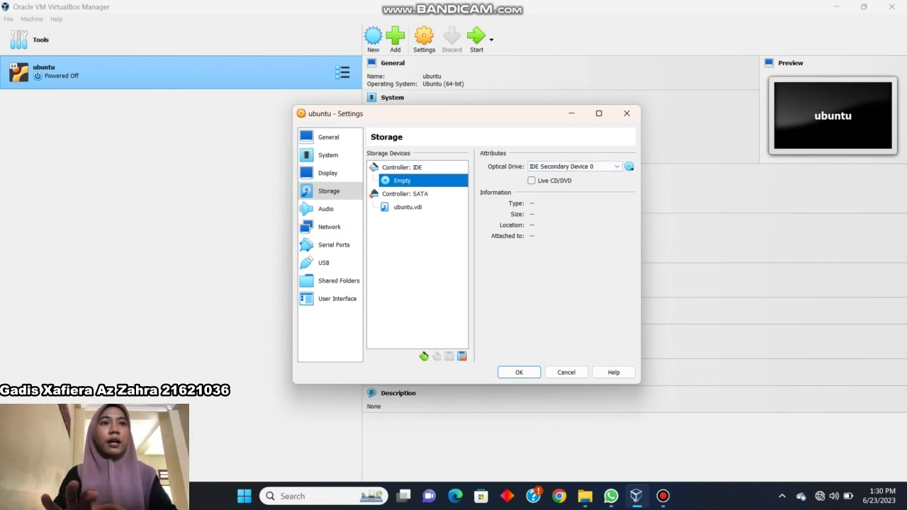
{"action": "left_click", "coordinate": [628, 167]}
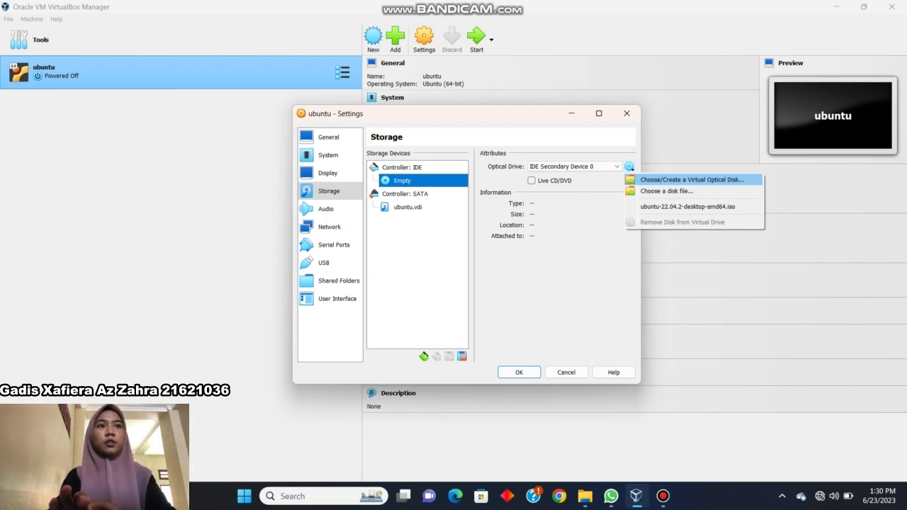
{"action": "left_click", "coordinate": [691, 179]}
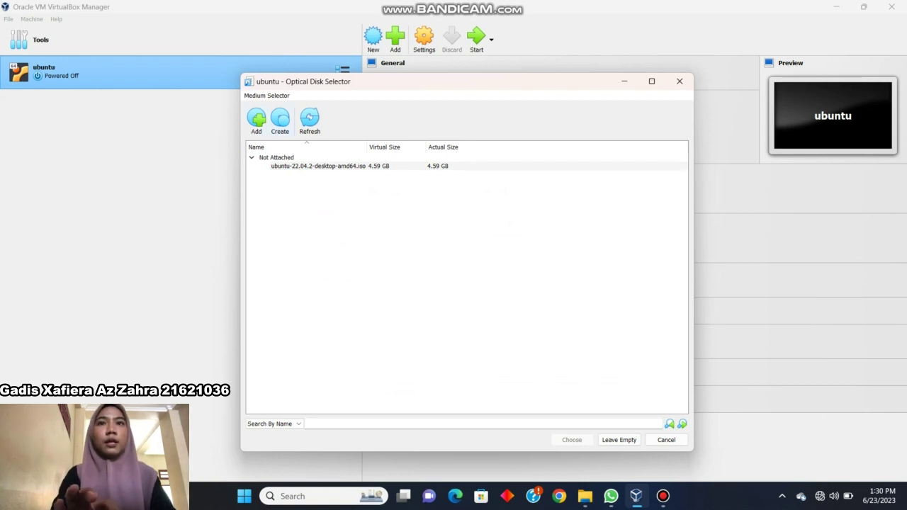
{"action": "left_click", "coordinate": [256, 119]}
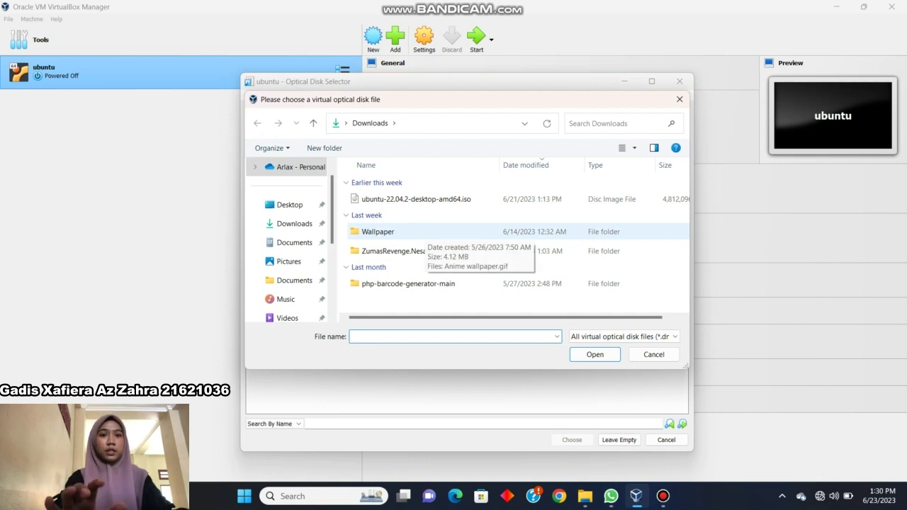
{"action": "left_click", "coordinate": [416, 199]}
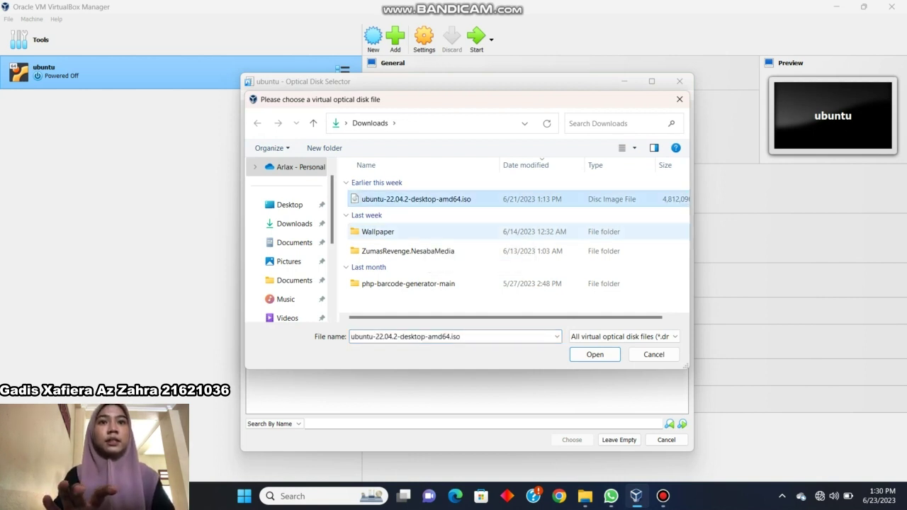
{"action": "left_click", "coordinate": [595, 354]}
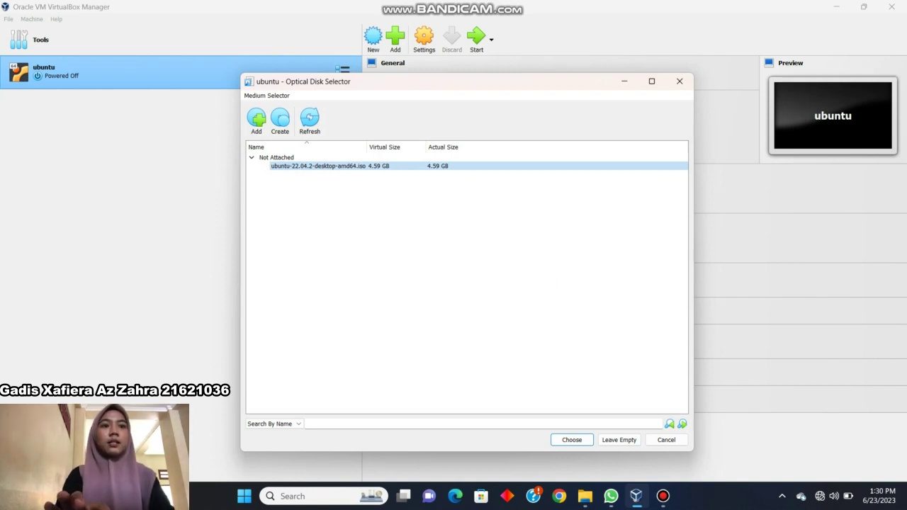
{"action": "left_click", "coordinate": [571, 440]}
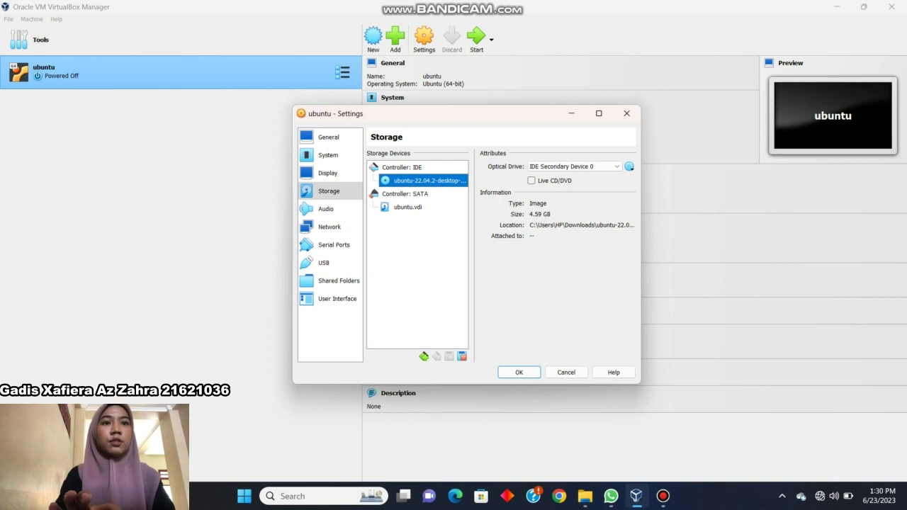
{"action": "key", "text": "Return"}
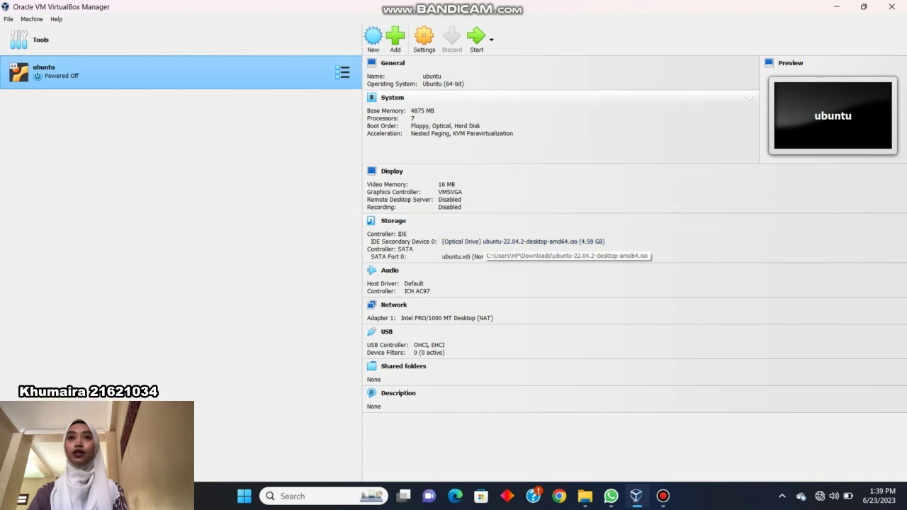
Start the ubuntu virtual machine so it boots to the GNU GRUB menu
{"action": "left_click", "coordinate": [476, 37]}
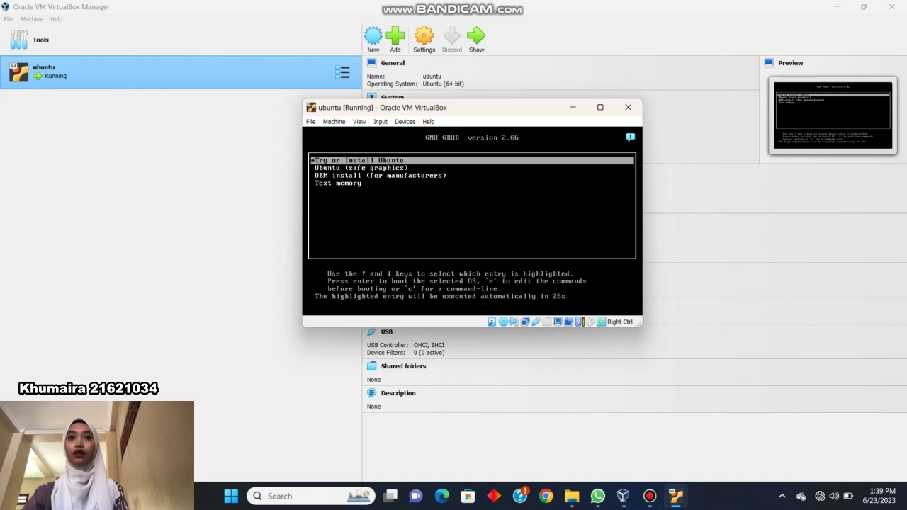
Boot the 'Try or Install Ubuntu' entry to reach the installer's Welcome screen
{"action": "key", "text": "Return"}
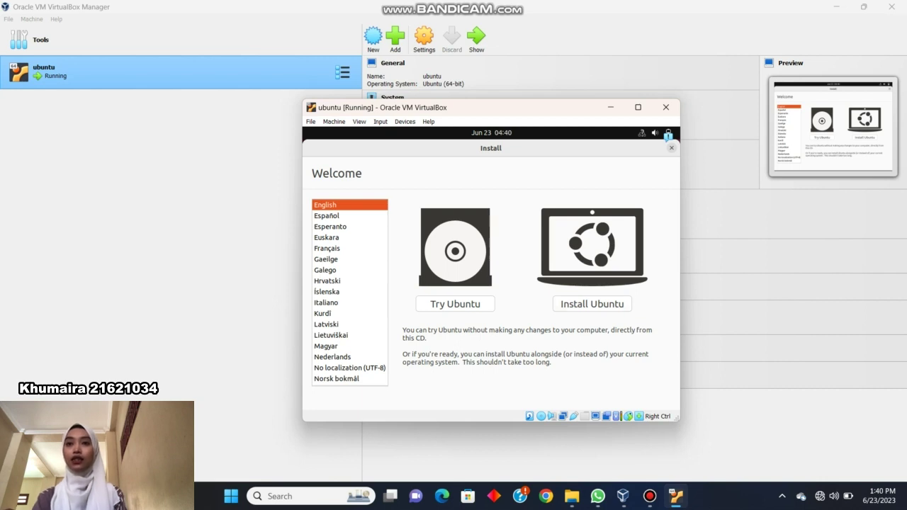
Install Ubuntu with the English (US) keyboard, normal installation and Erase disk, and confirm writing the changes
{"action": "left_click", "coordinate": [591, 303]}
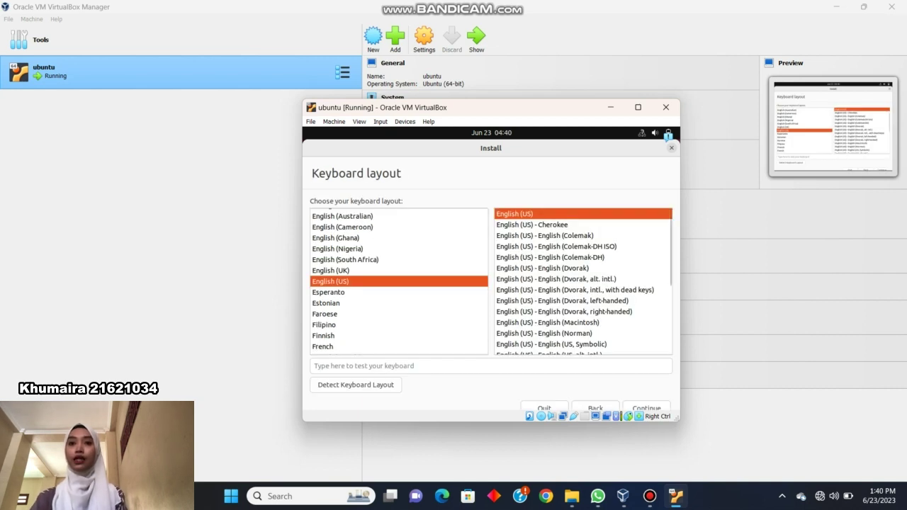
{"action": "key", "text": "Return"}
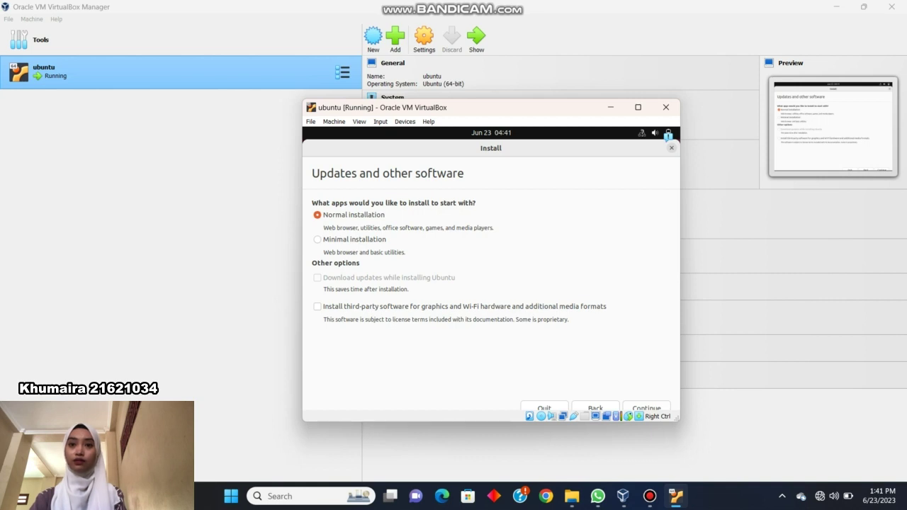
{"action": "key", "text": "Return"}
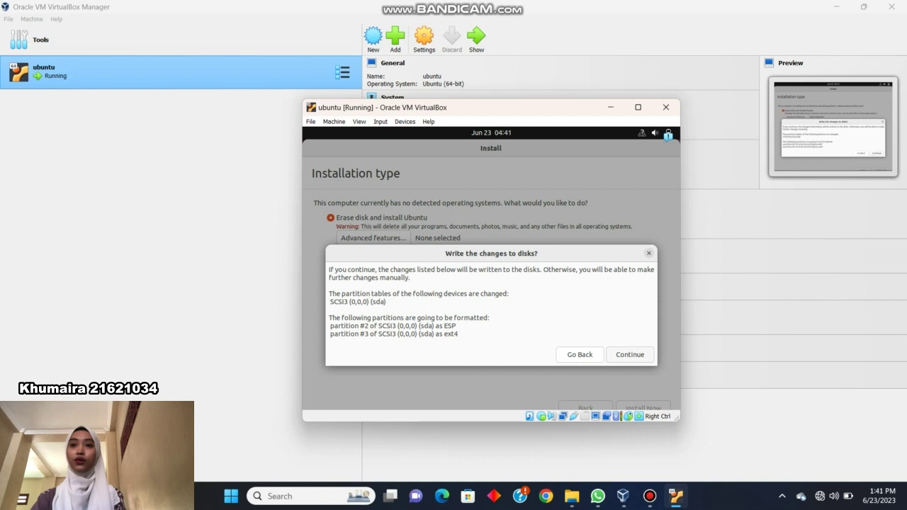
{"action": "left_click", "coordinate": [629, 354]}
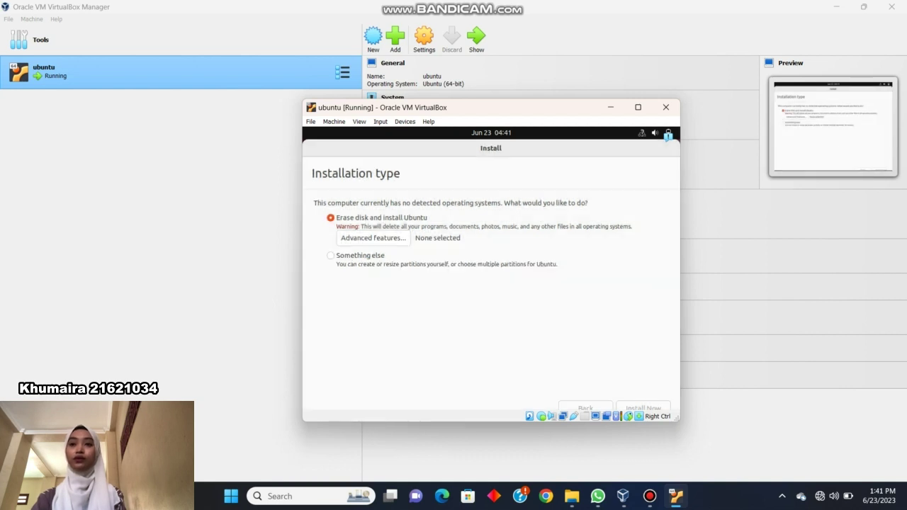
{"action": "key", "text": "super+Up"}
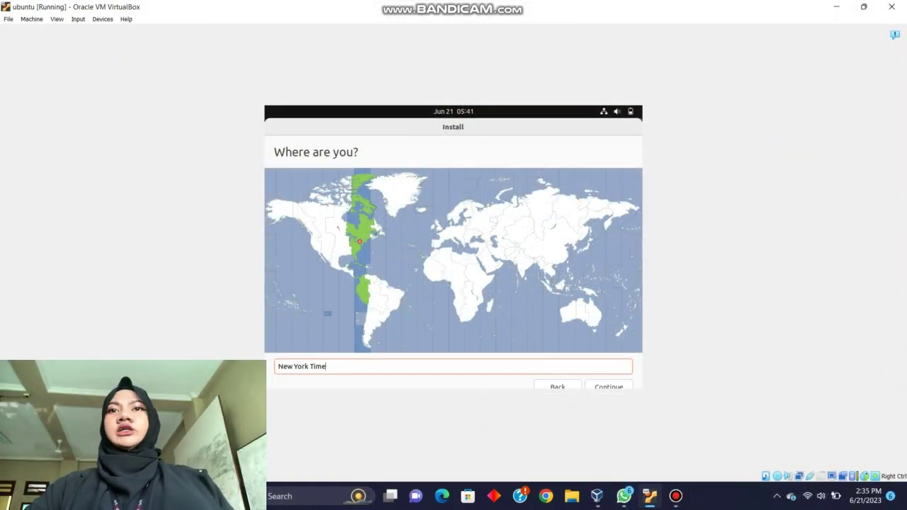
Replace the New York Time location with Jayapura Time
{"action": "key", "text": "shift+Left"}
{"action": "key", "text": "shift+Left"}
{"action": "key", "text": "shift+Left"}
{"action": "key", "text": "shift+Left"}
{"action": "key", "text": "shift+Left"}
{"action": "key", "text": "shift+Left"}
{"action": "key", "text": "shift+Left"}
{"action": "key", "text": "shift+Left"}
{"action": "key", "text": "shift+Left"}
{"action": "key", "text": "shift+Left"}
{"action": "key", "text": "shift+Left"}
{"action": "key", "text": "shift+Left"}
{"action": "key", "text": "shift+Left"}
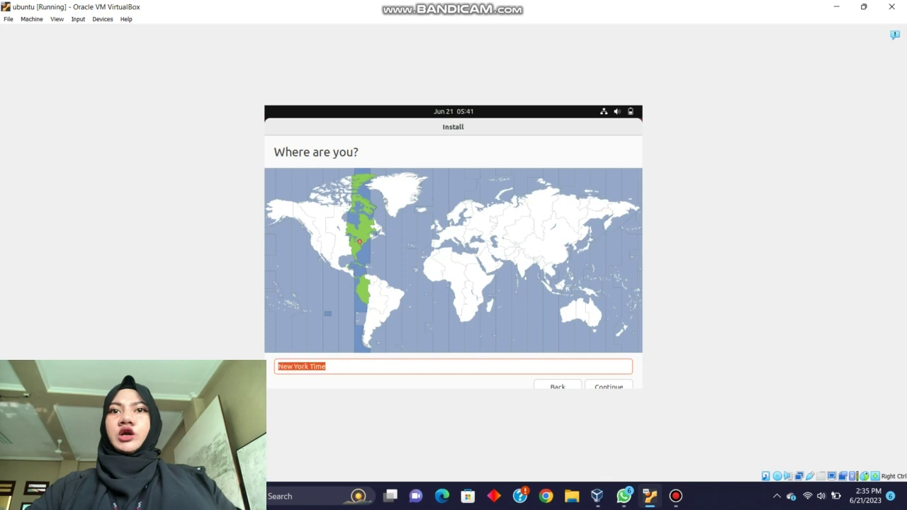
{"action": "key", "text": "BackSpace"}
{"action": "type", "text": "Ja"}
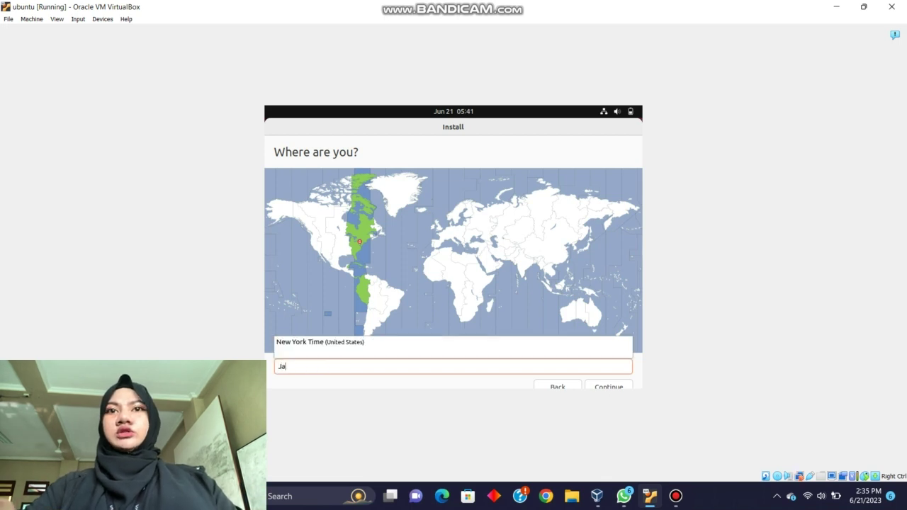
{"action": "type", "text": "y"}
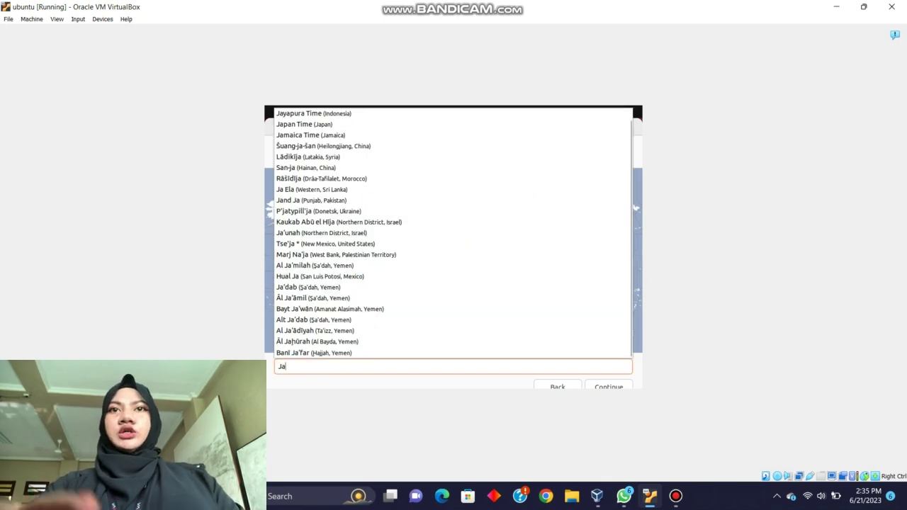
{"action": "type", "text": "a"}
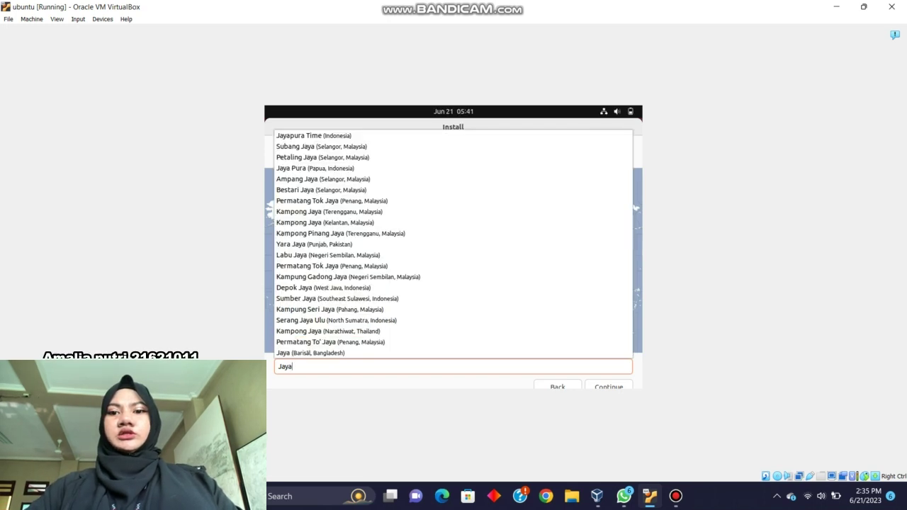
{"action": "type", "text": "p"}
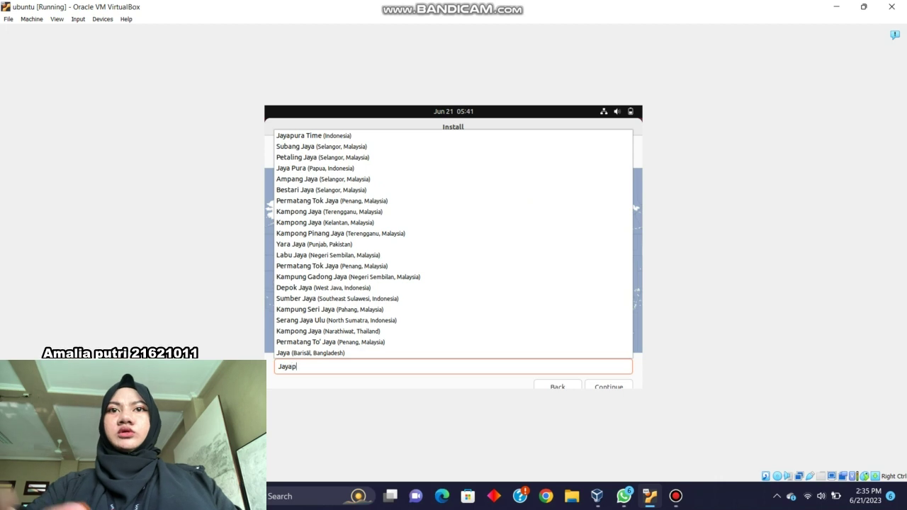
{"action": "type", "text": "ura"}
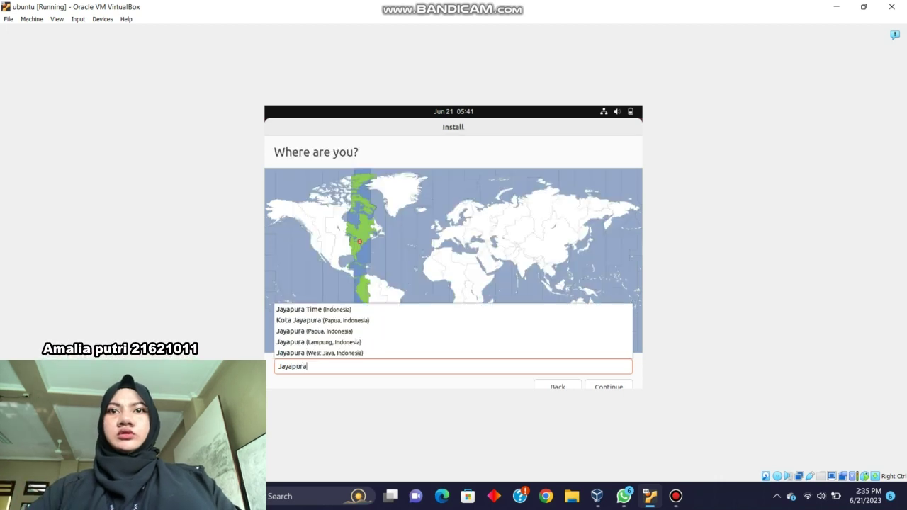
{"action": "key", "text": "Up"}
{"action": "key", "text": "Up"}
{"action": "key", "text": "Up"}
{"action": "key", "text": "Up"}
{"action": "key", "text": "Up"}
{"action": "key", "text": "Up"}
{"action": "key", "text": "Up"}
{"action": "key", "text": "Up"}
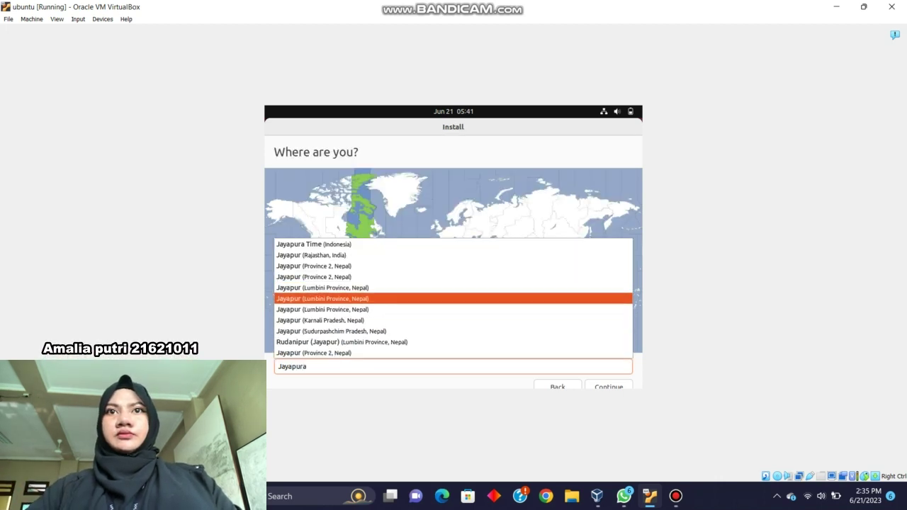
{"action": "key", "text": "Return"}
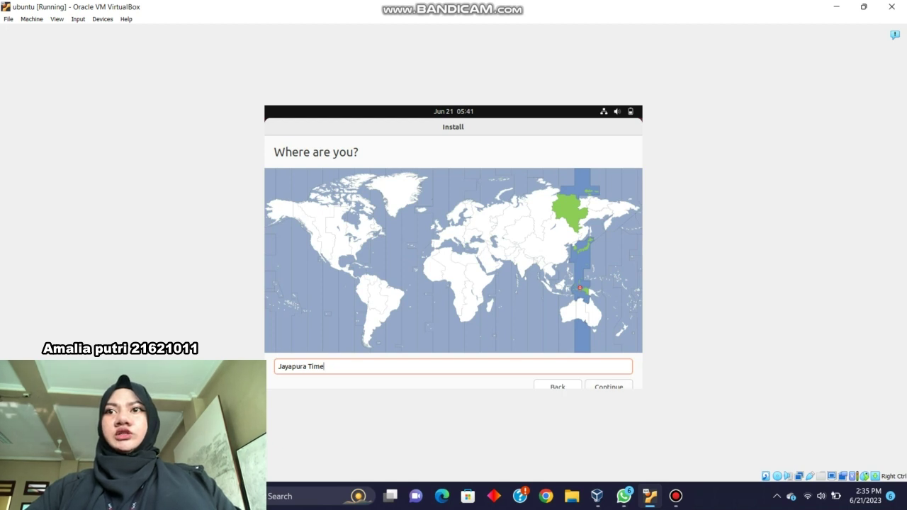
Enter the user's name in capitals so the computer name and username auto-fill
{"action": "key", "text": "Return"}
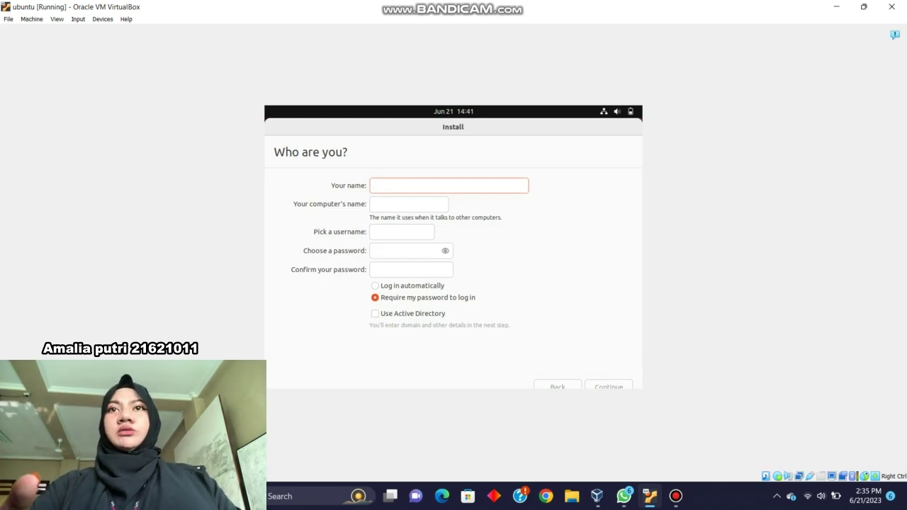
{"action": "type", "text": "Sis"}
{"action": "key", "text": "BackSpace"}
{"action": "key", "text": "BackSpace"}
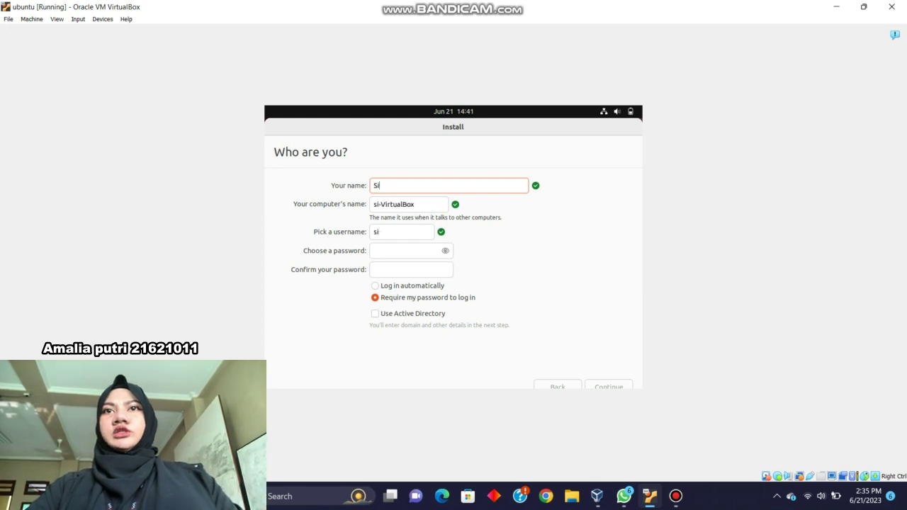
{"action": "type", "text": "i"}
{"action": "key", "text": "BackSpace"}
{"action": "type", "text": "IST"}
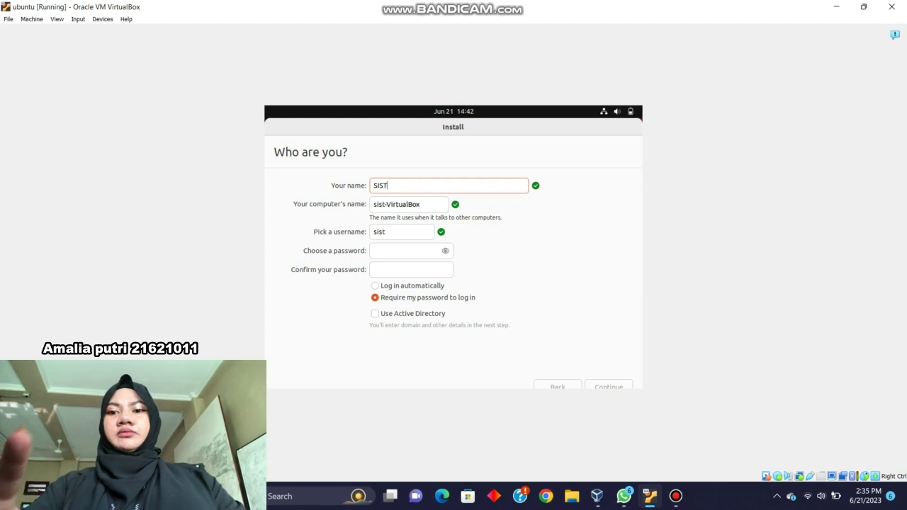
{"action": "type", "text": "EMO"}
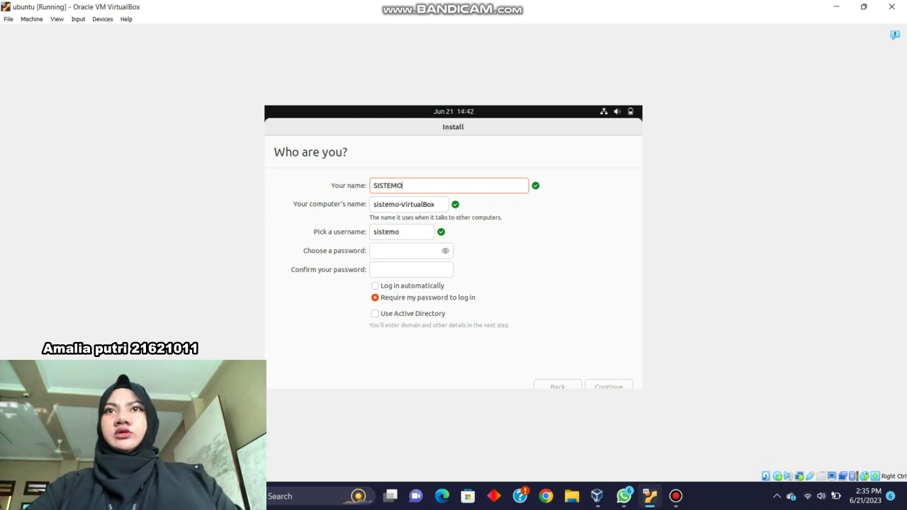
{"action": "type", "text": "PERASI"}
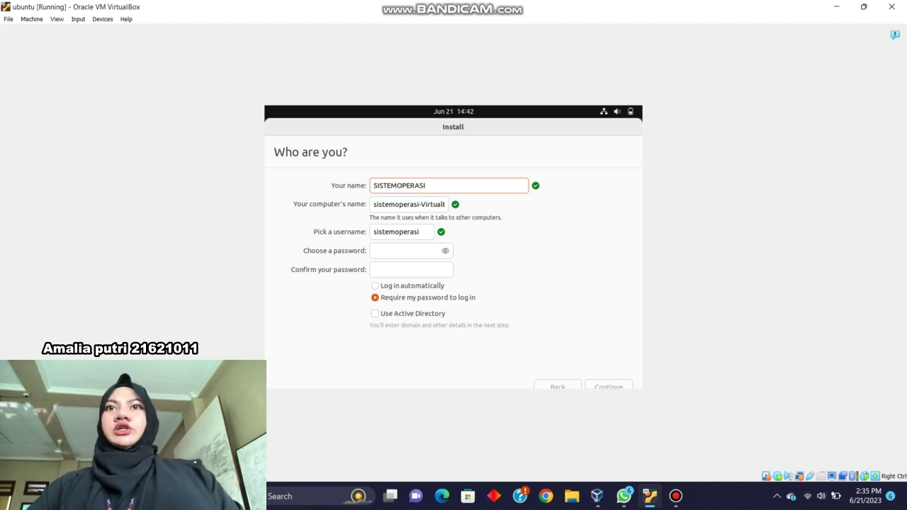
Type the account password, reveal it, and retype it correctly in lowercase
{"action": "left_click", "coordinate": [404, 250]}
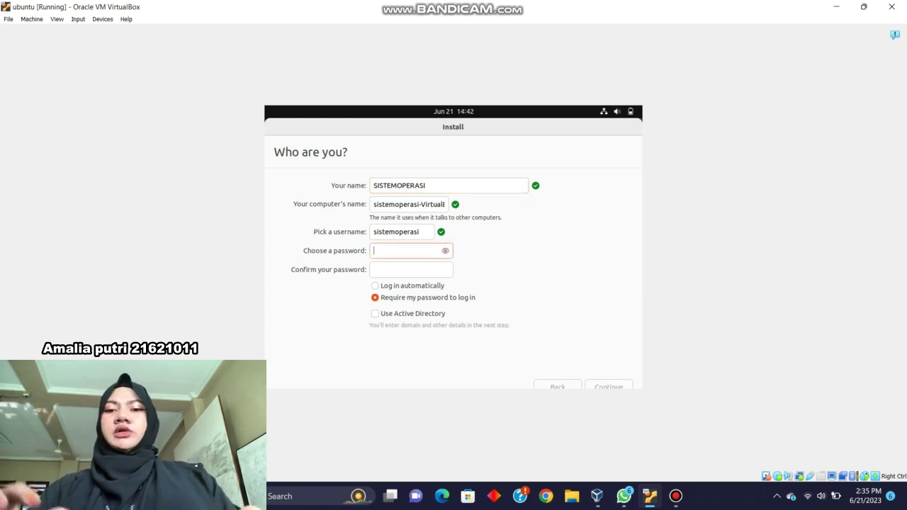
{"action": "type", "text": "12"}
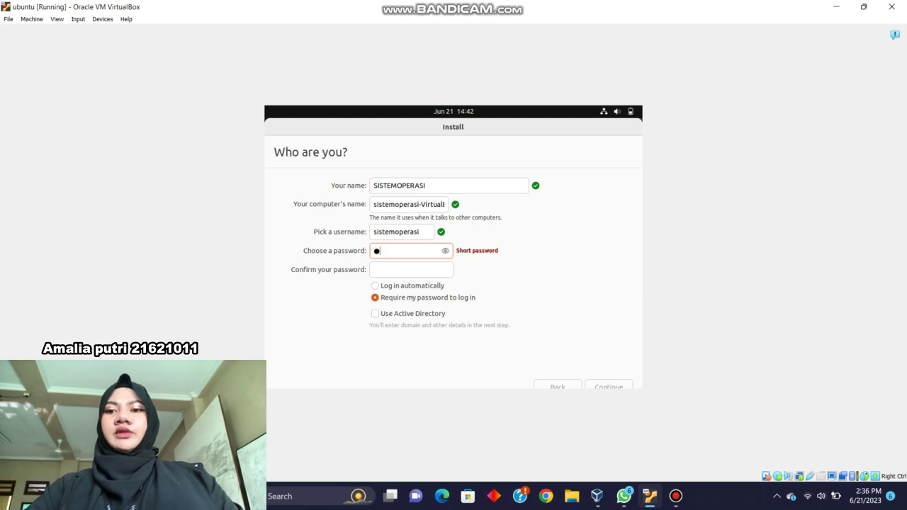
{"action": "type", "text": "345678910"}
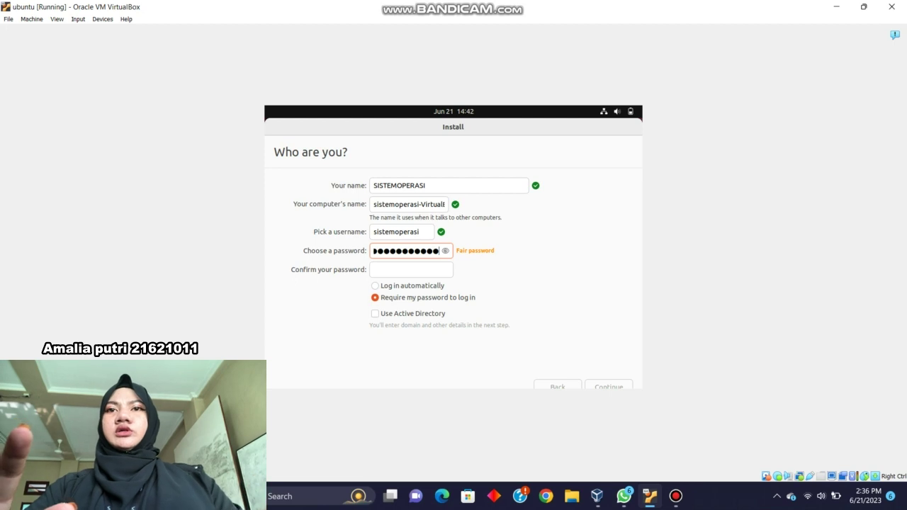
{"action": "left_click", "coordinate": [445, 250]}
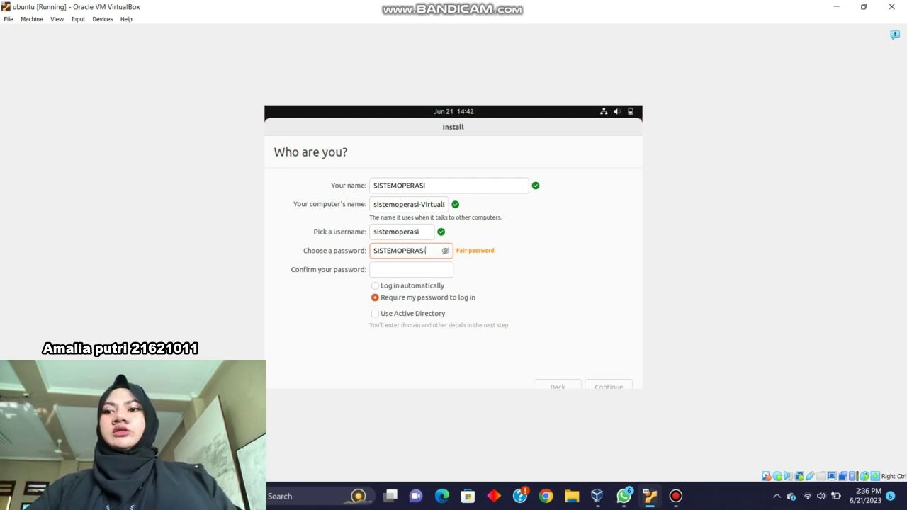
{"action": "key", "text": "BackSpace"}
{"action": "key", "text": "BackSpace"}
{"action": "key", "text": "BackSpace"}
{"action": "key", "text": "BackSpace"}
{"action": "key", "text": "BackSpace"}
{"action": "key", "text": "BackSpace"}
{"action": "key", "text": "BackSpace"}
{"action": "key", "text": "BackSpace"}
{"action": "key", "text": "BackSpace"}
{"action": "key", "text": "BackSpace"}
{"action": "key", "text": "BackSpace"}
{"action": "key", "text": "BackSpace"}
{"action": "key", "text": "BackSpace"}
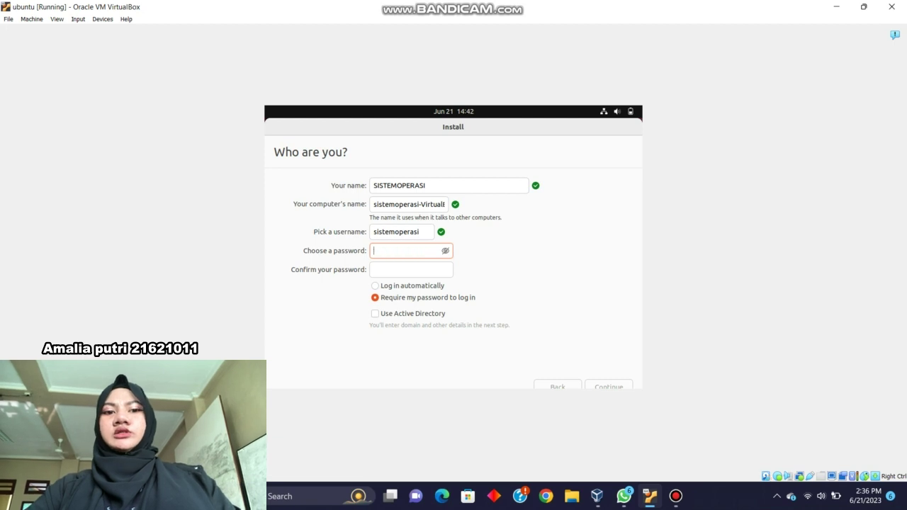
{"action": "type", "text": "si"}
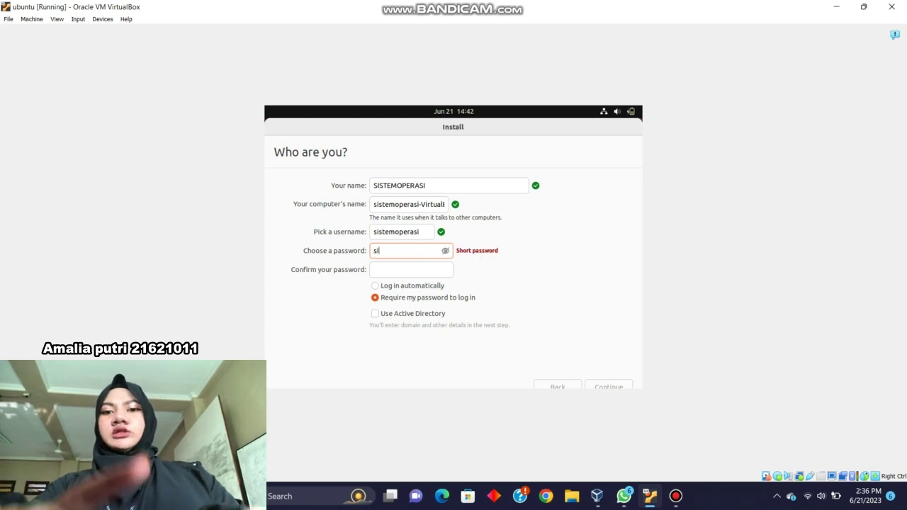
{"action": "type", "text": "stemop"}
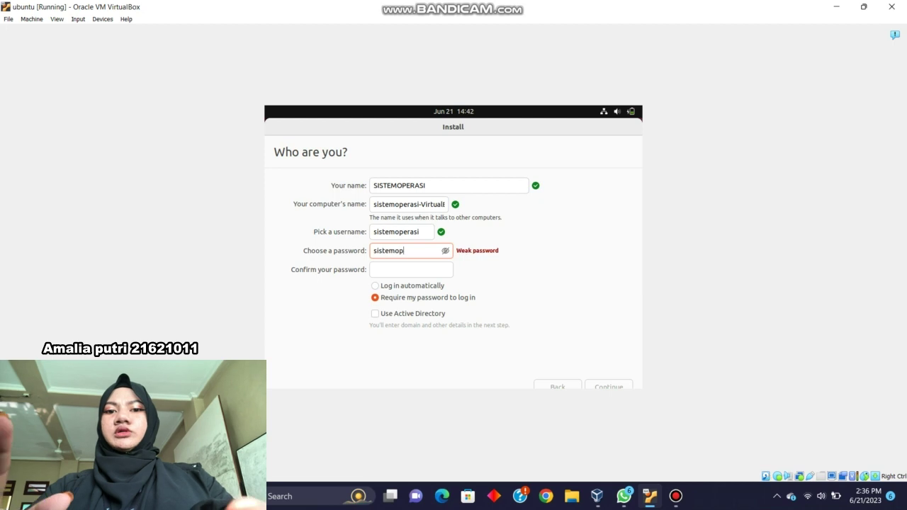
{"action": "type", "text": "erssi"}
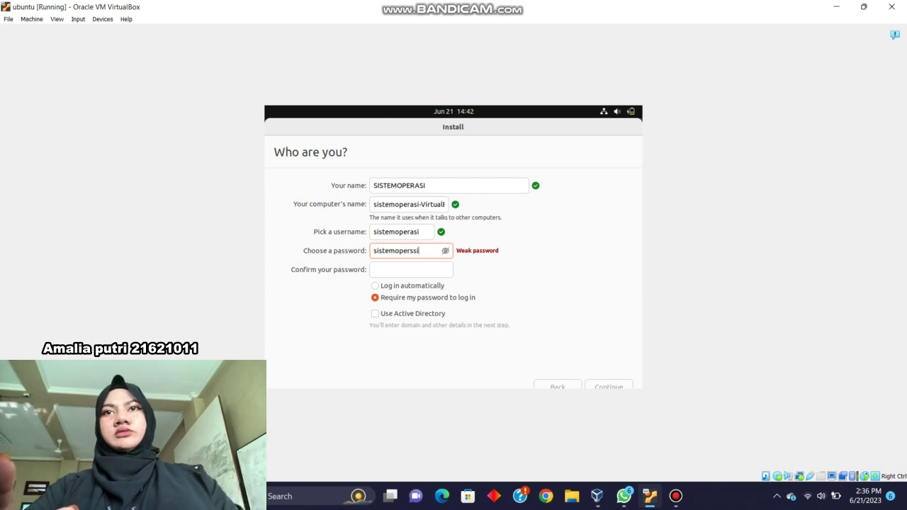
{"action": "key", "text": "BackSpace"}
{"action": "key", "text": "BackSpace"}
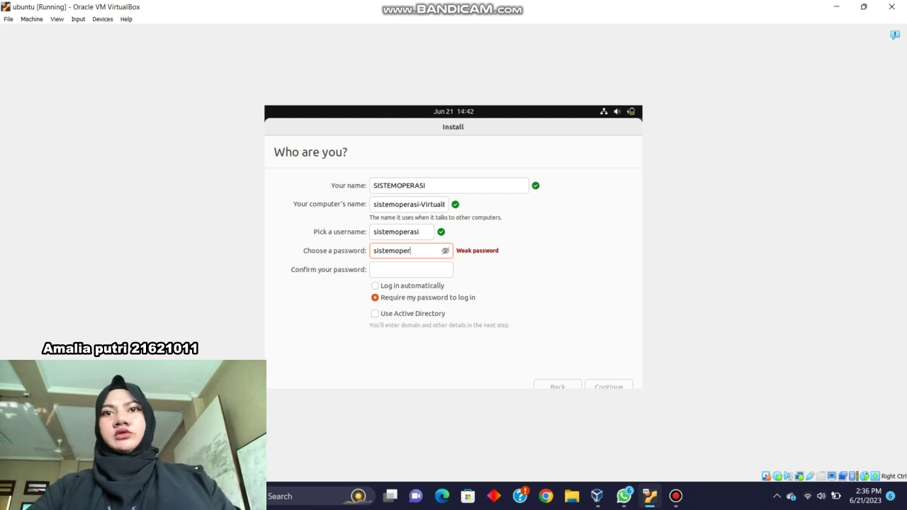
{"action": "type", "text": "asi"}
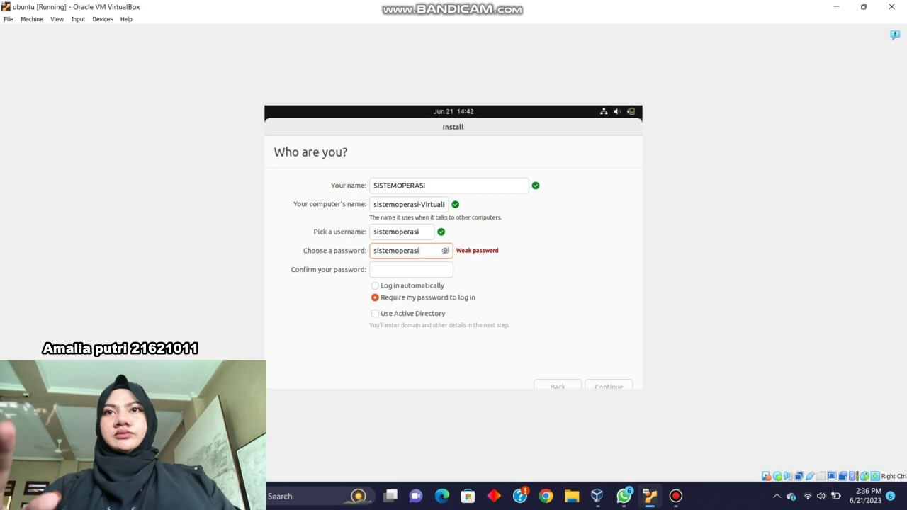
Enter the same password in Confirm your password so both entries match
{"action": "left_click", "coordinate": [411, 269]}
{"action": "type", "text": "dd"}
{"action": "key", "text": "BackSpace"}
{"action": "key", "text": "BackSpace"}
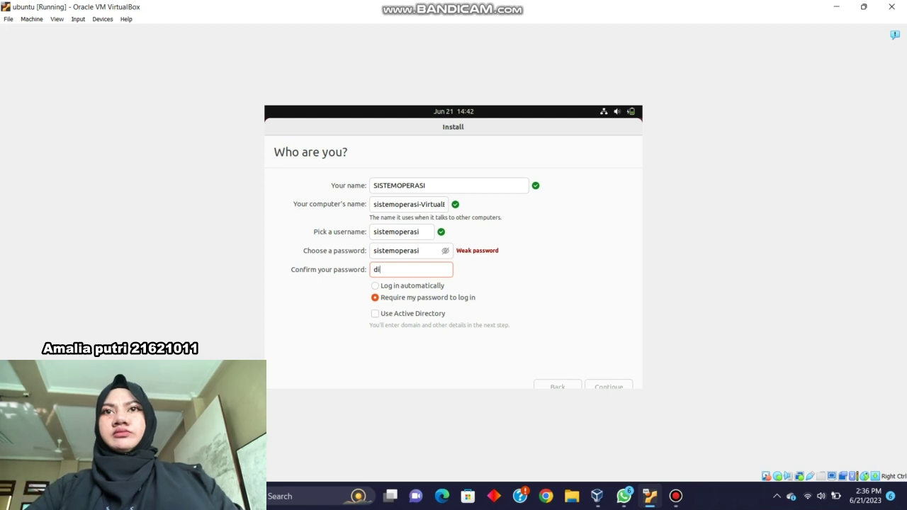
{"action": "type", "text": "s"}
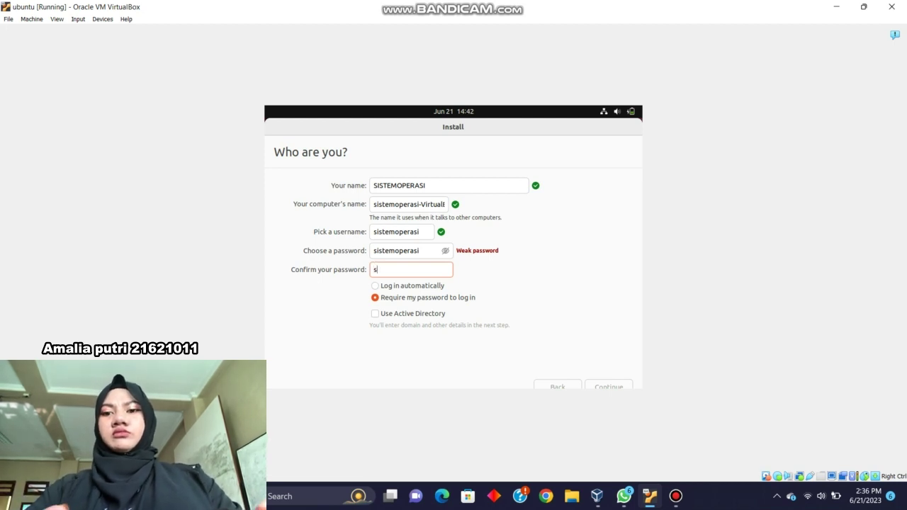
{"action": "type", "text": "istemope"}
{"action": "type", "text": "rsd"}
{"action": "key", "text": "BackSpace"}
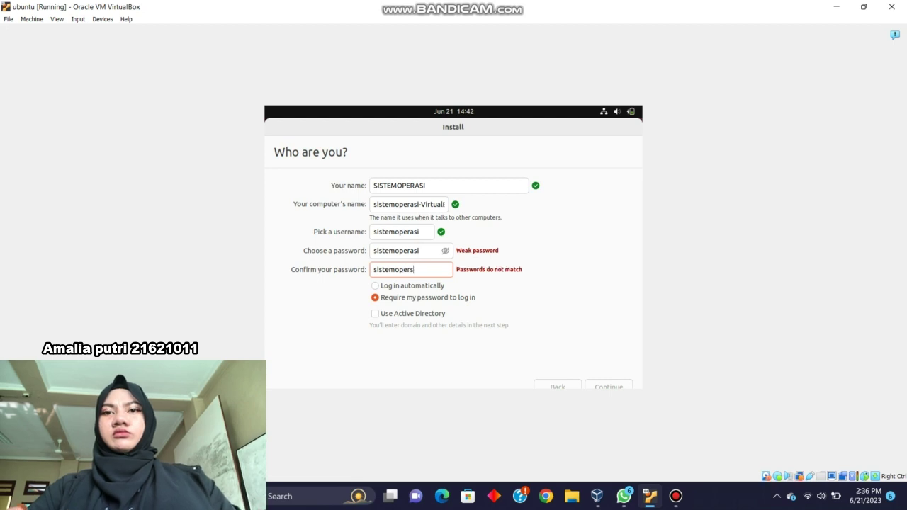
{"action": "type", "text": "a"}
{"action": "key", "text": "BackSpace"}
{"action": "key", "text": "BackSpace"}
{"action": "type", "text": "asi"}
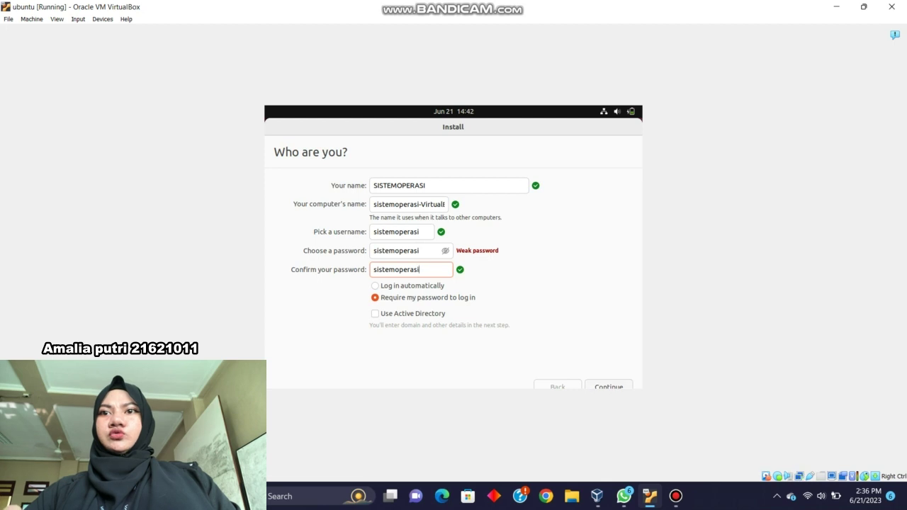
Submit the account details and let the installation run to completion
{"action": "key", "text": "Return"}
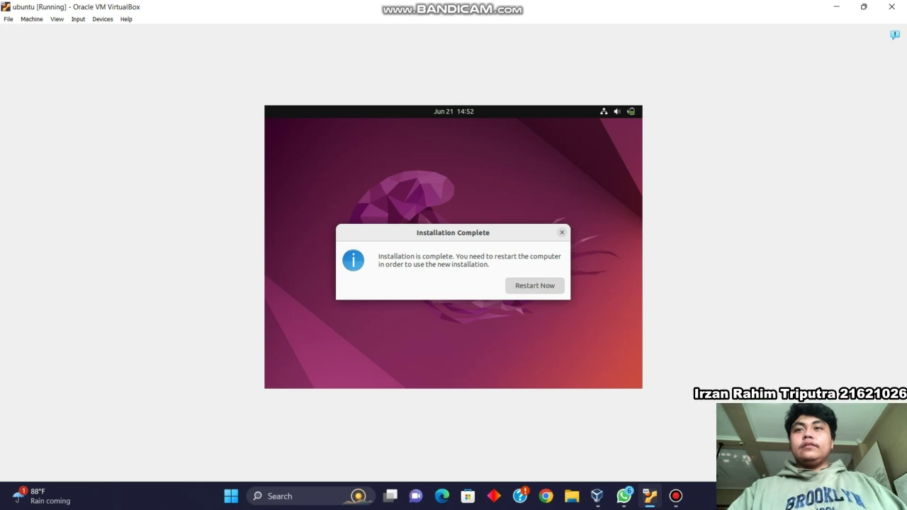
Restart the VM and confirm the installation medium is removed to reboot into Ubuntu
{"action": "left_click", "coordinate": [534, 286]}
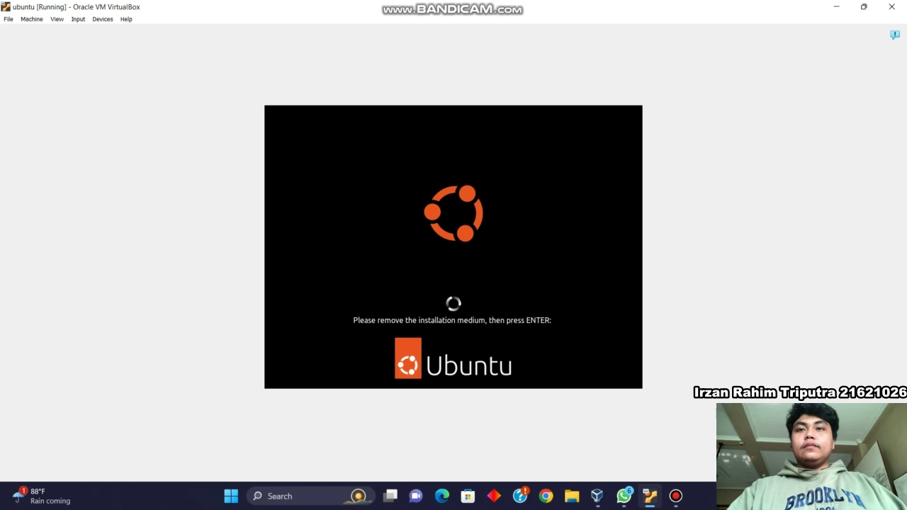
{"action": "key", "text": "Return"}
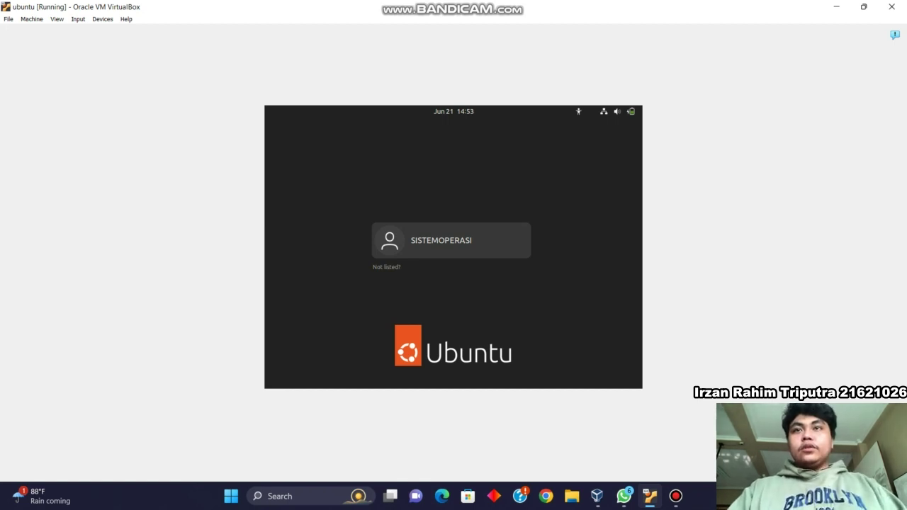
Log in to the new user account with its password after one cancelled attempt
{"action": "key", "text": "Return"}
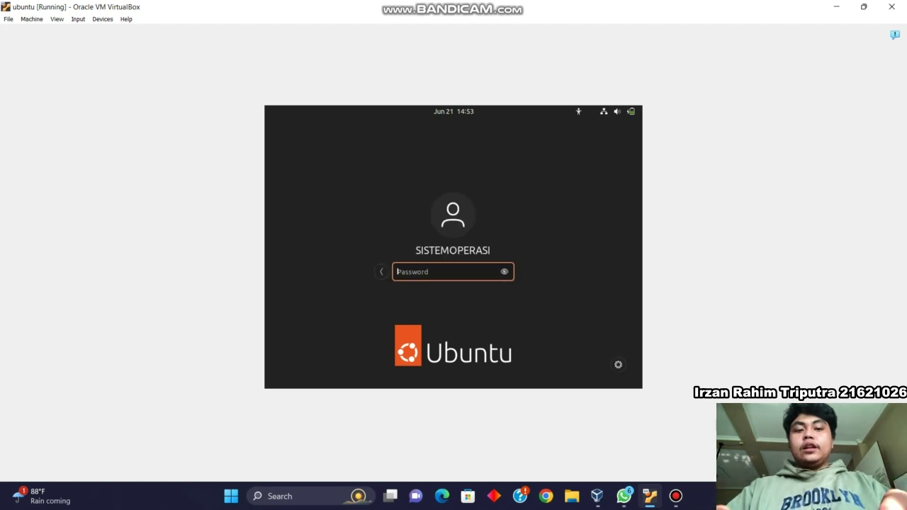
{"action": "type", "text": "******"}
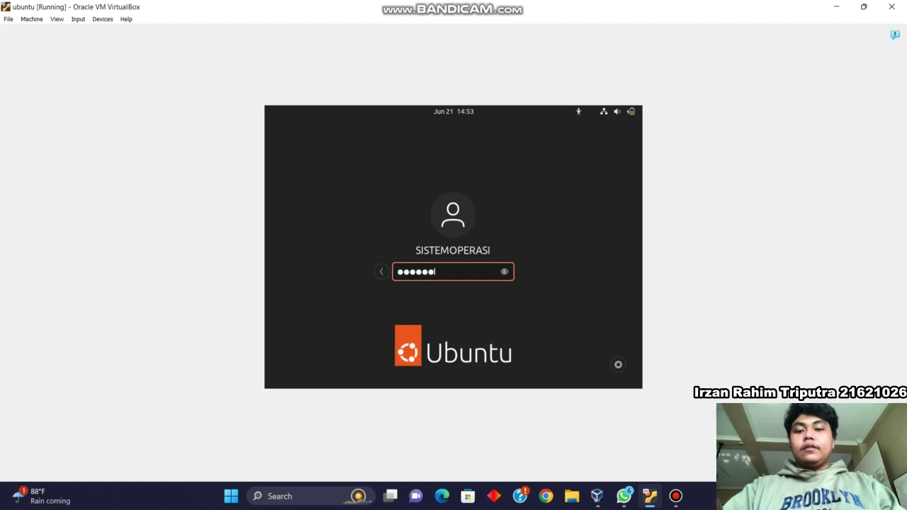
{"action": "type", "text": "******"}
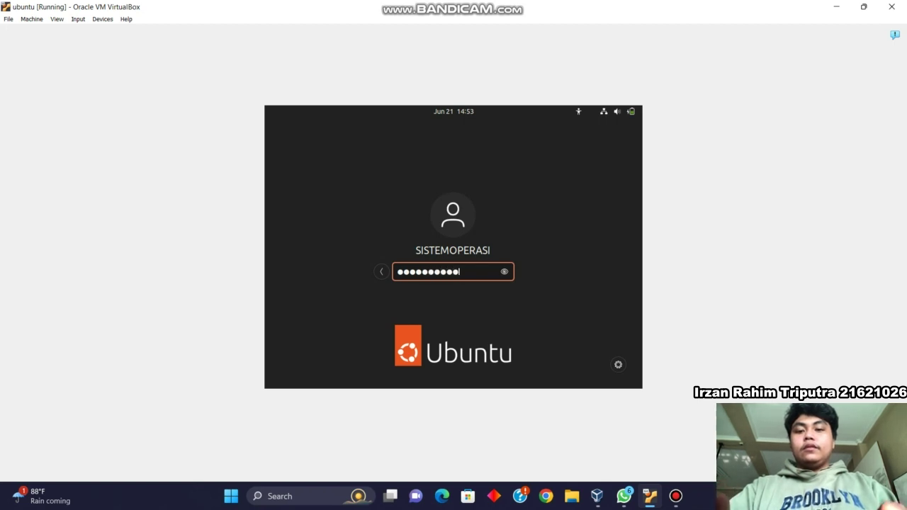
{"action": "type", "text": "*"}
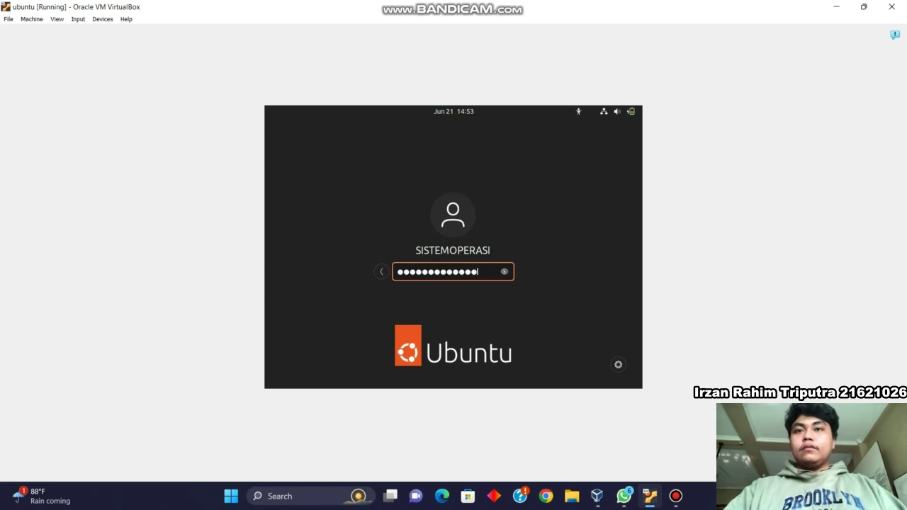
{"action": "left_click", "coordinate": [381, 272]}
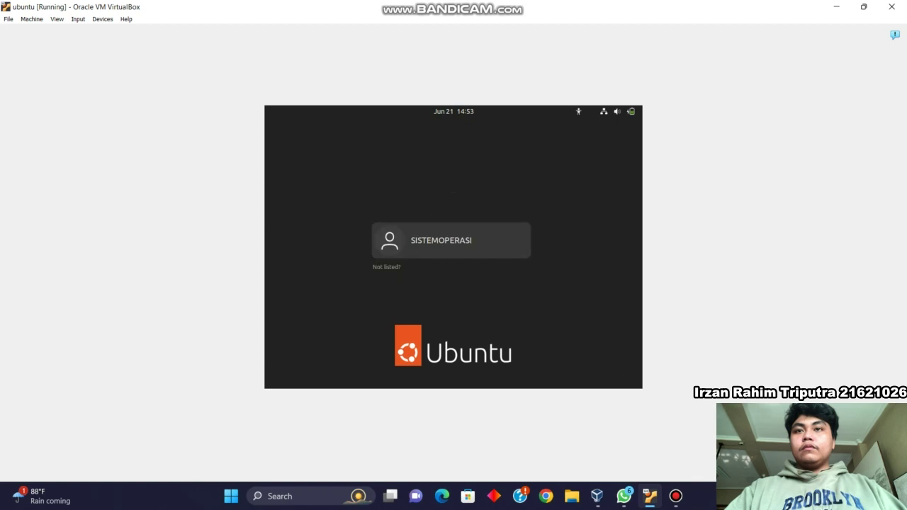
{"action": "key", "text": "Return"}
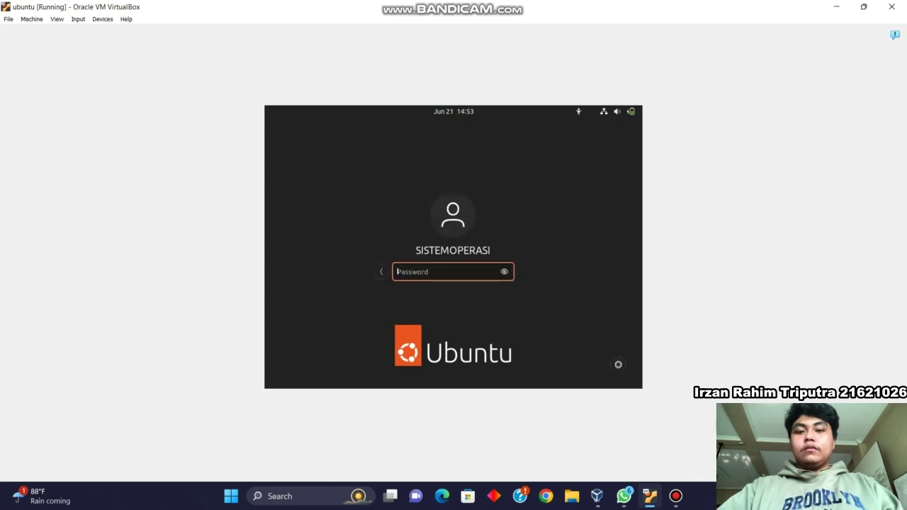
{"action": "type", "text": "******"}
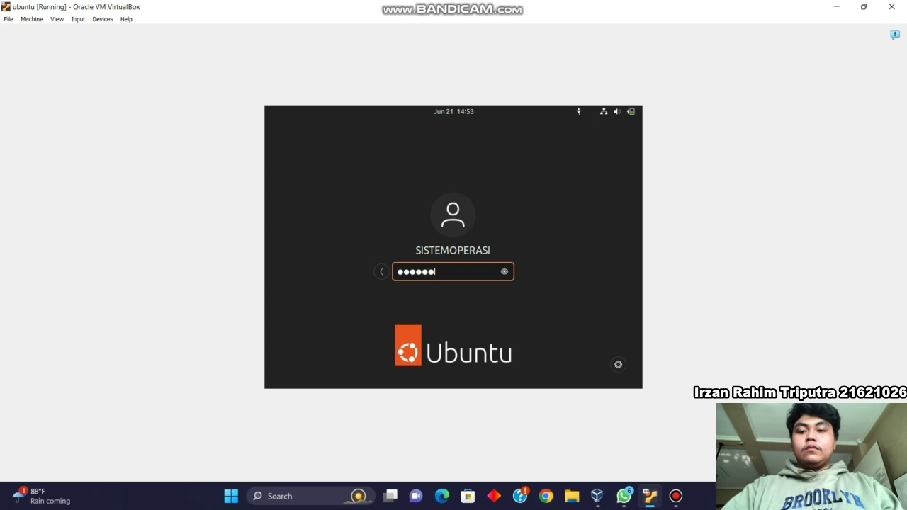
{"action": "type", "text": "*******"}
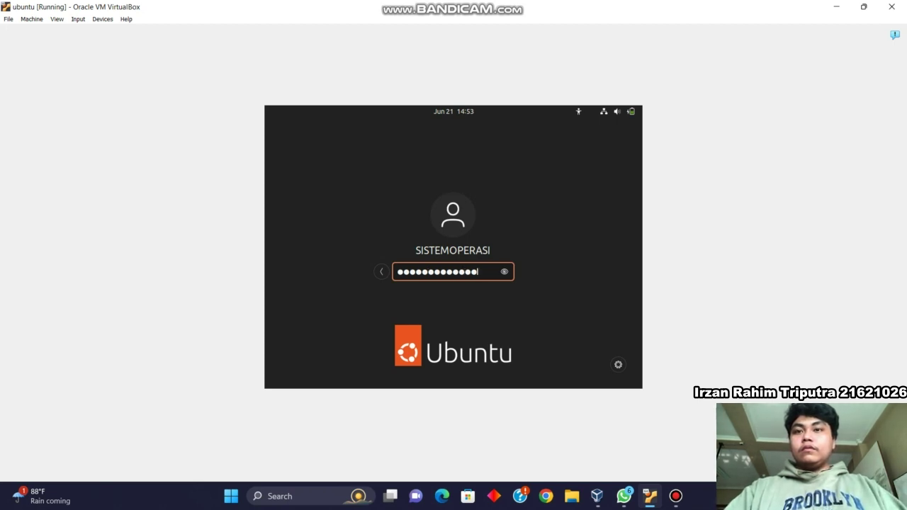
{"action": "key", "text": "Return"}
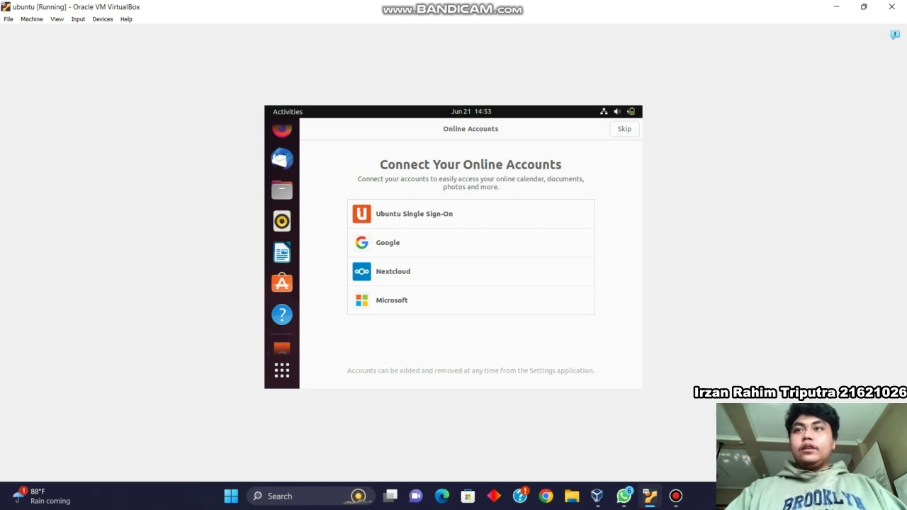
Skip Online Accounts and Ubuntu Pro, leave reporting and location services off, and finish the welcome setup
{"action": "left_click", "coordinate": [624, 128]}
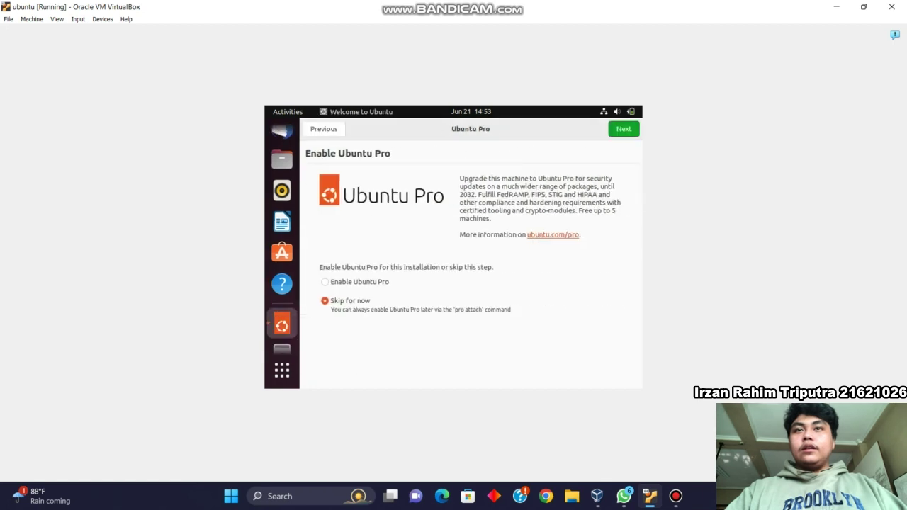
{"action": "left_click", "coordinate": [624, 128]}
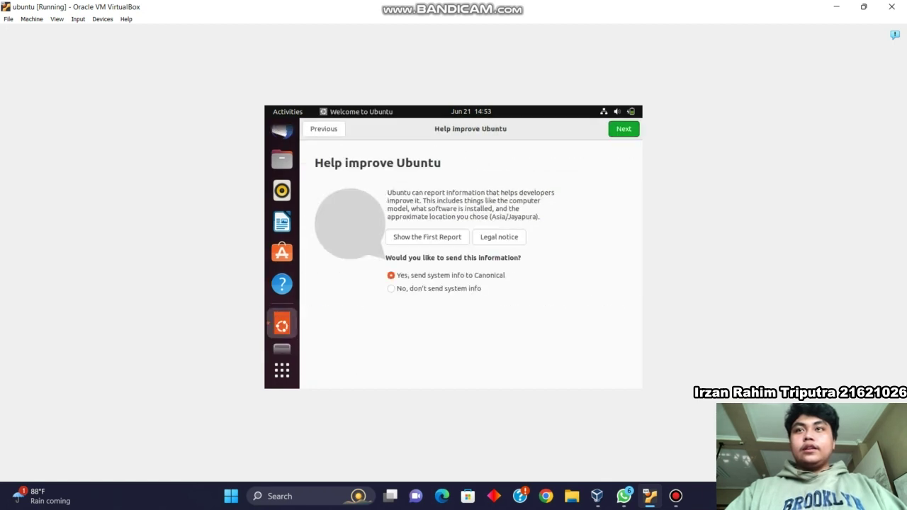
{"action": "left_click", "coordinate": [623, 128]}
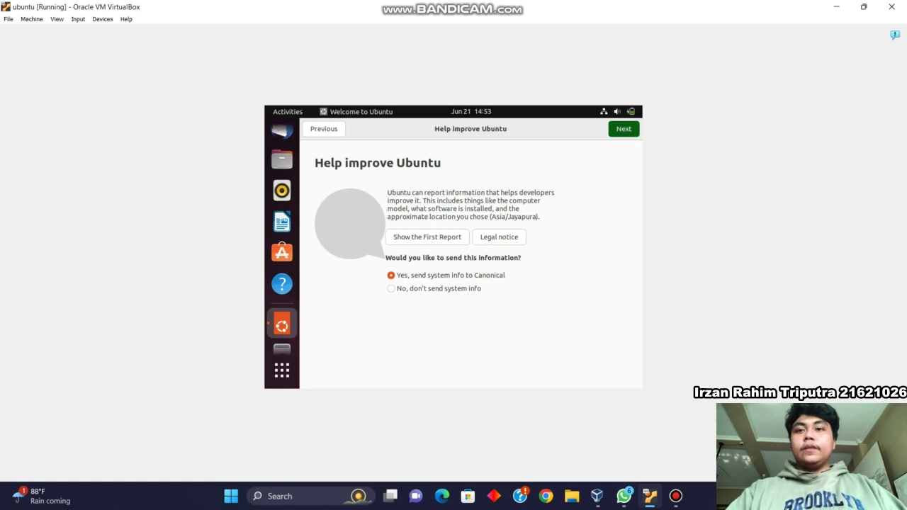
{"action": "left_click", "coordinate": [624, 128]}
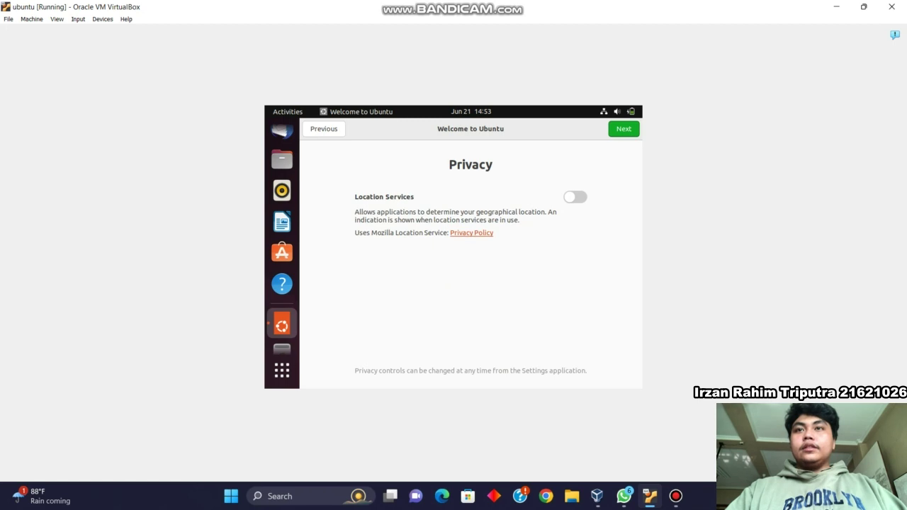
{"action": "left_click", "coordinate": [624, 128]}
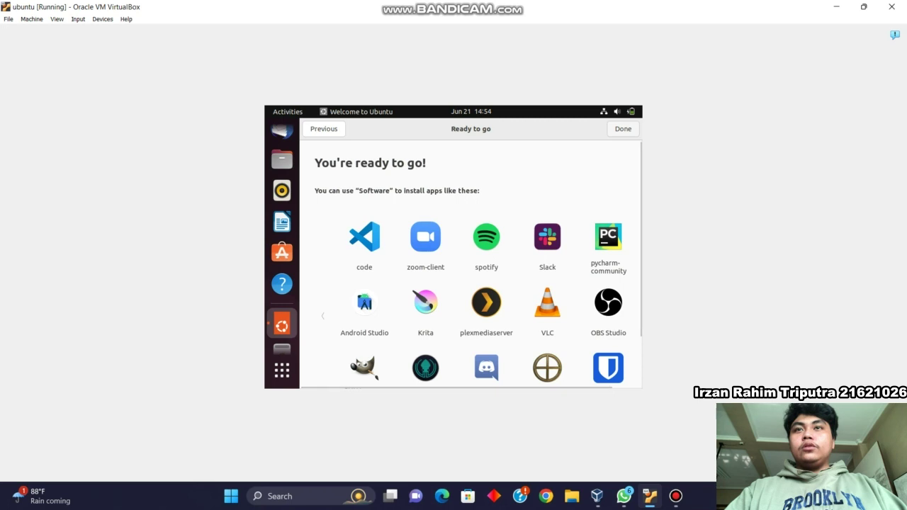
{"action": "left_click", "coordinate": [622, 128]}
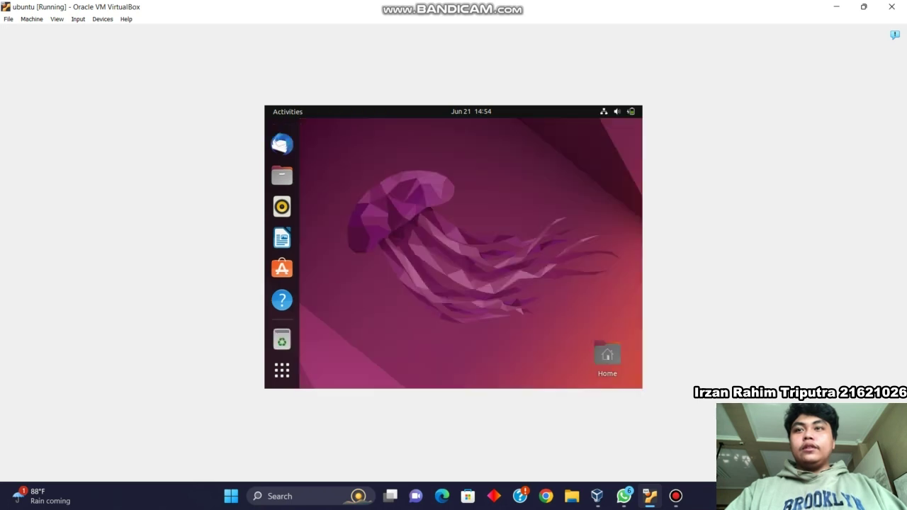